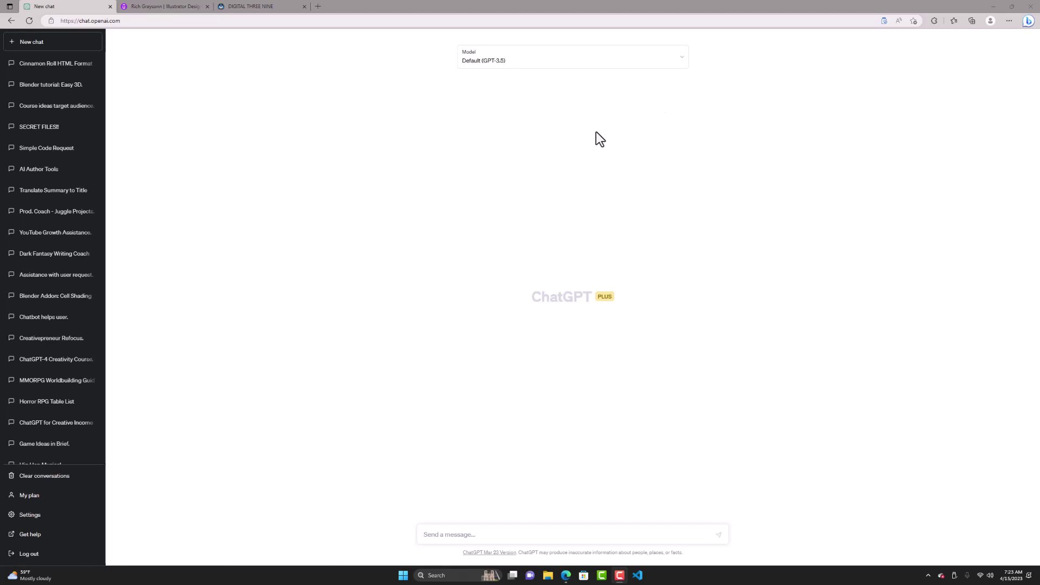
# - Switch to the instructor's Udemy profile and look through the first and second pages of the course list
pyautogui.click(161, 7)
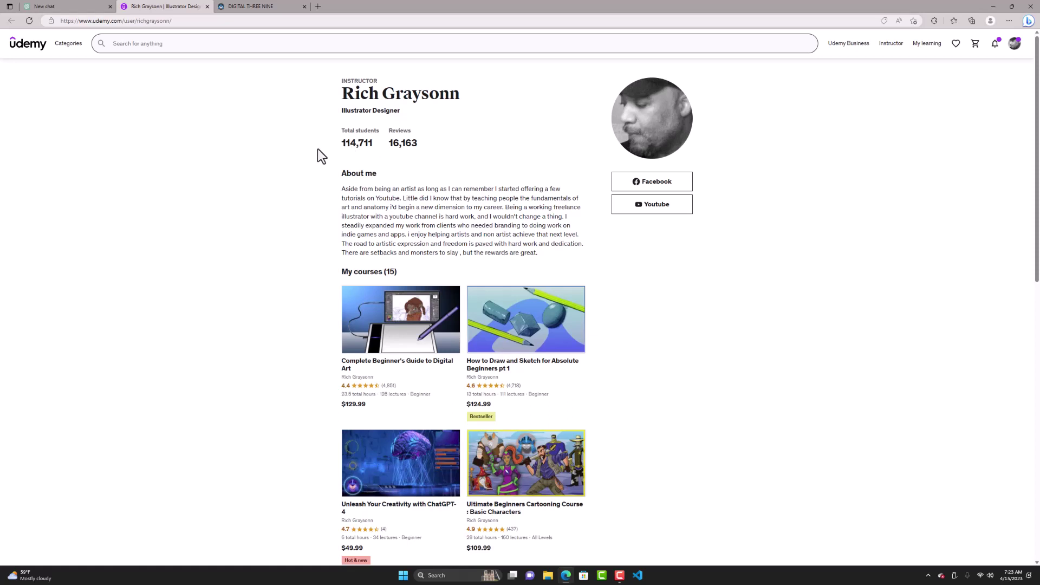
pyautogui.scroll(-3, 318, 148)
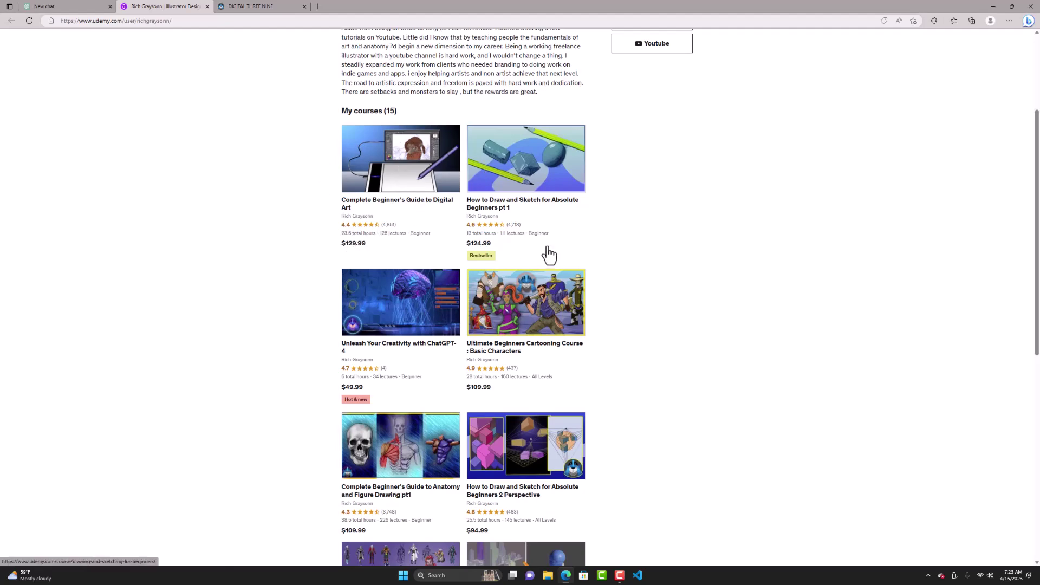
pyautogui.scroll(-2, 549, 254)
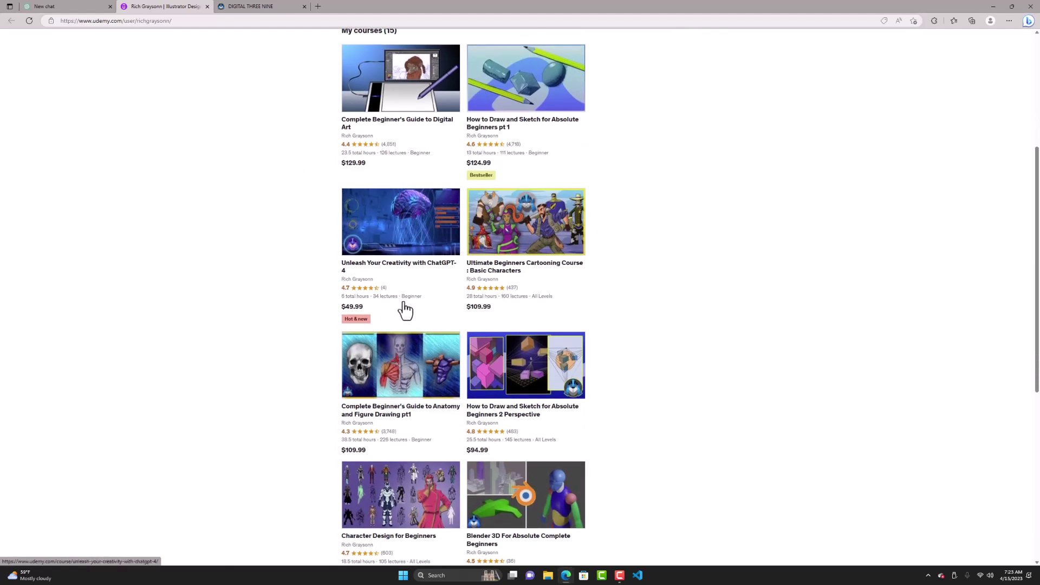
pyautogui.scroll(-2, 405, 310)
pyautogui.scroll(-3, 695, 262)
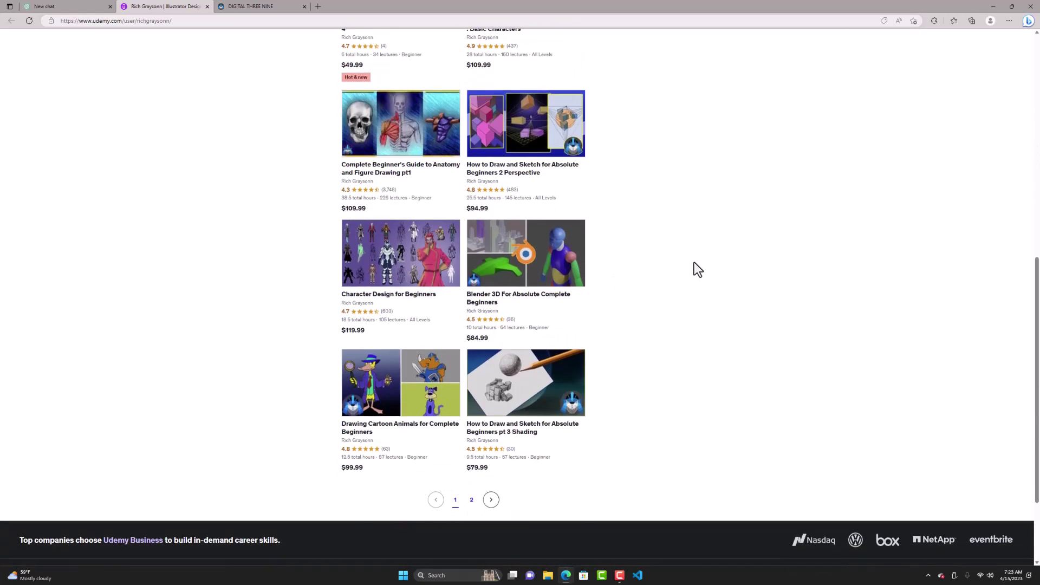
pyautogui.click(471, 501)
pyautogui.scroll(2, 683, 311)
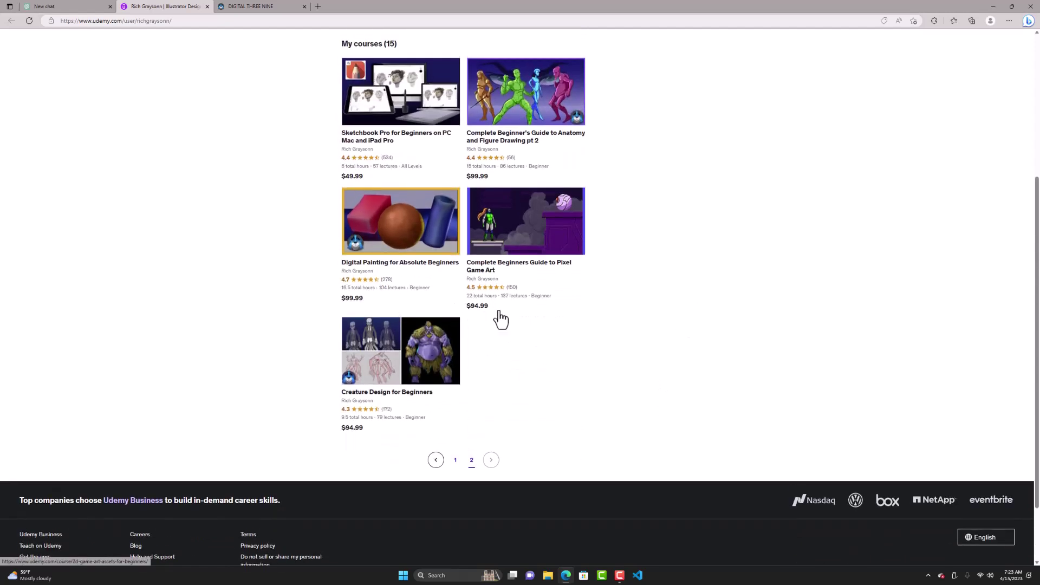
pyautogui.scroll(1, 663, 231)
pyautogui.scroll(1, 663, 232)
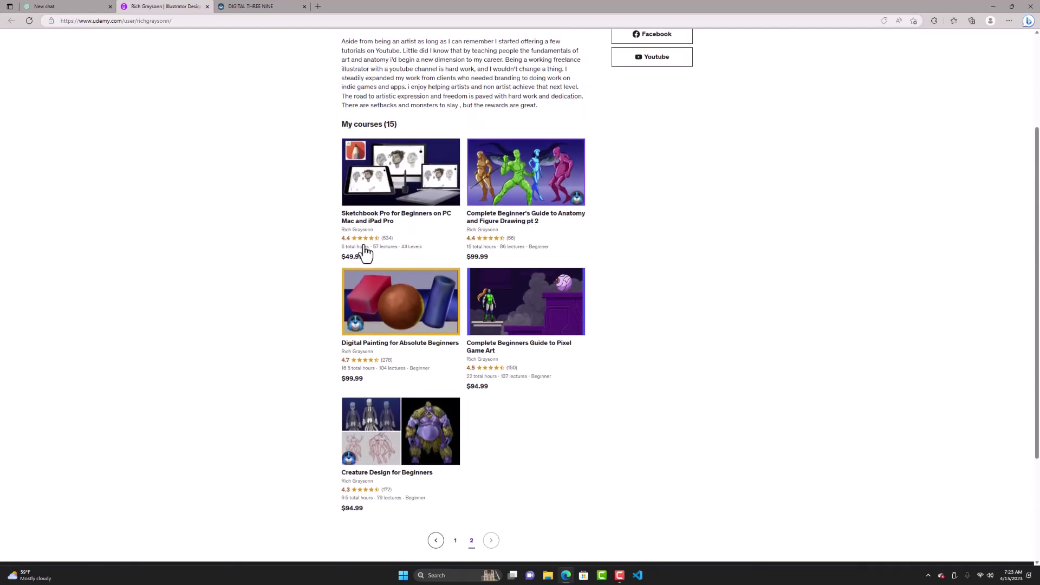
pyautogui.scroll(-2, 558, 384)
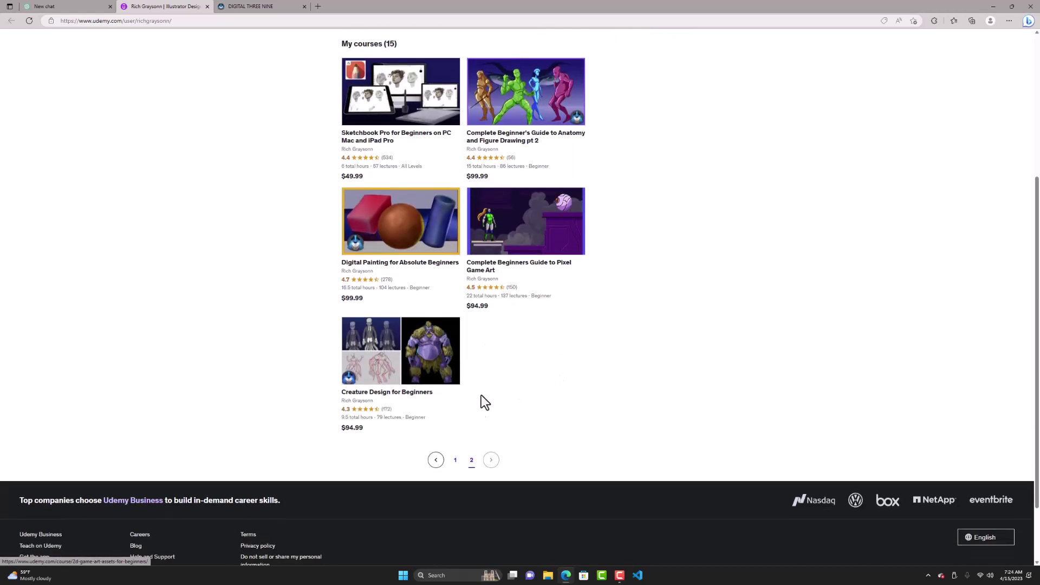
# - Return to page 1 of the instructor's course list and review its courses again
pyautogui.click(455, 459)
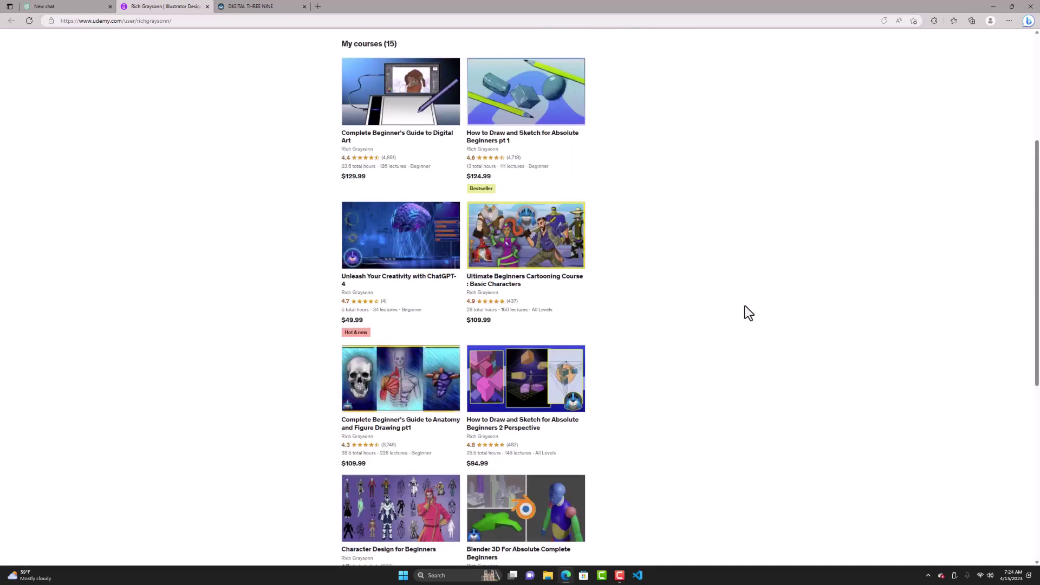
pyautogui.scroll(-3, 741, 306)
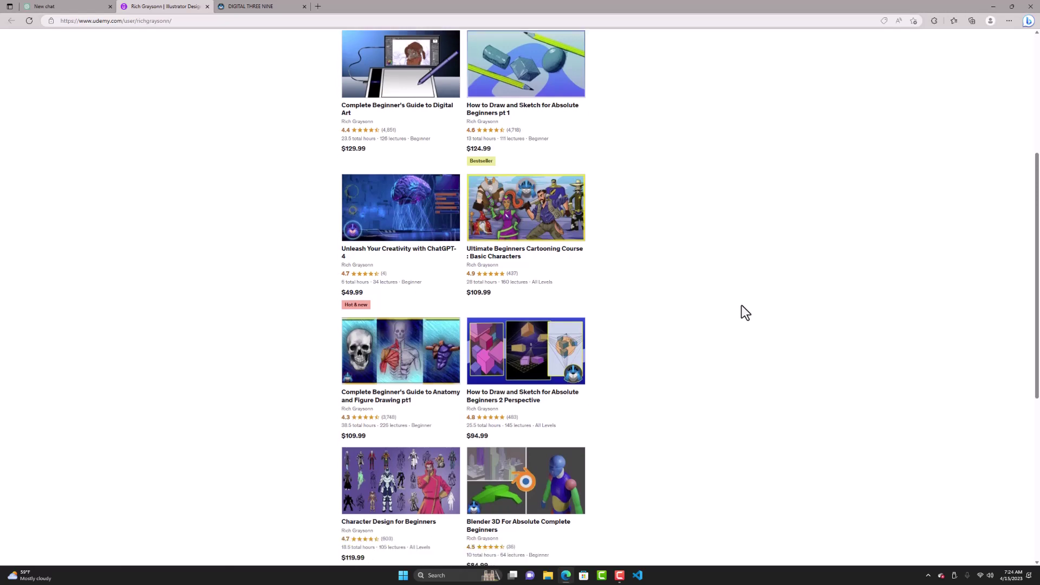
pyautogui.scroll(-3, 741, 305)
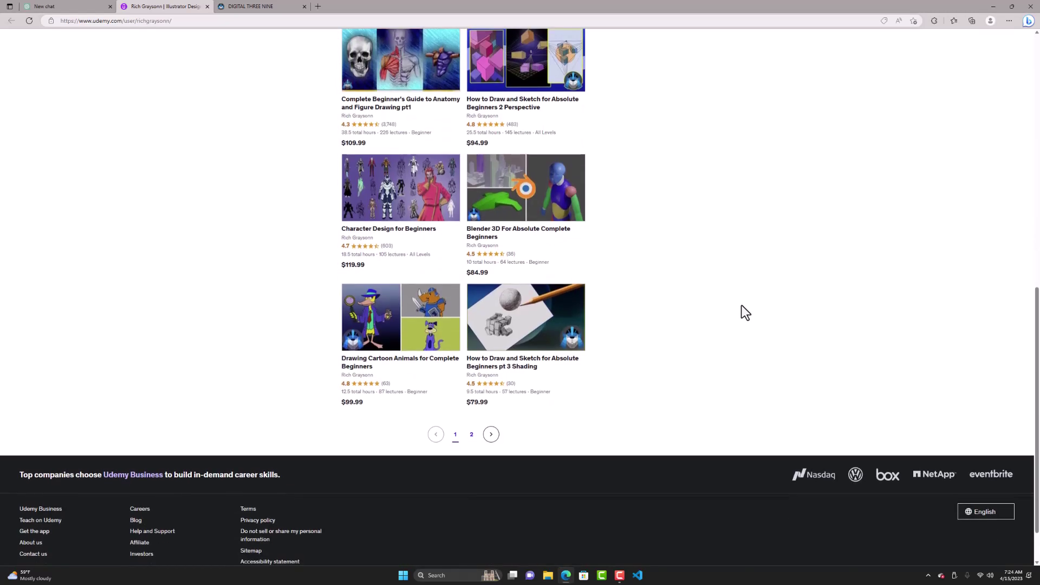
pyautogui.scroll(6, 741, 306)
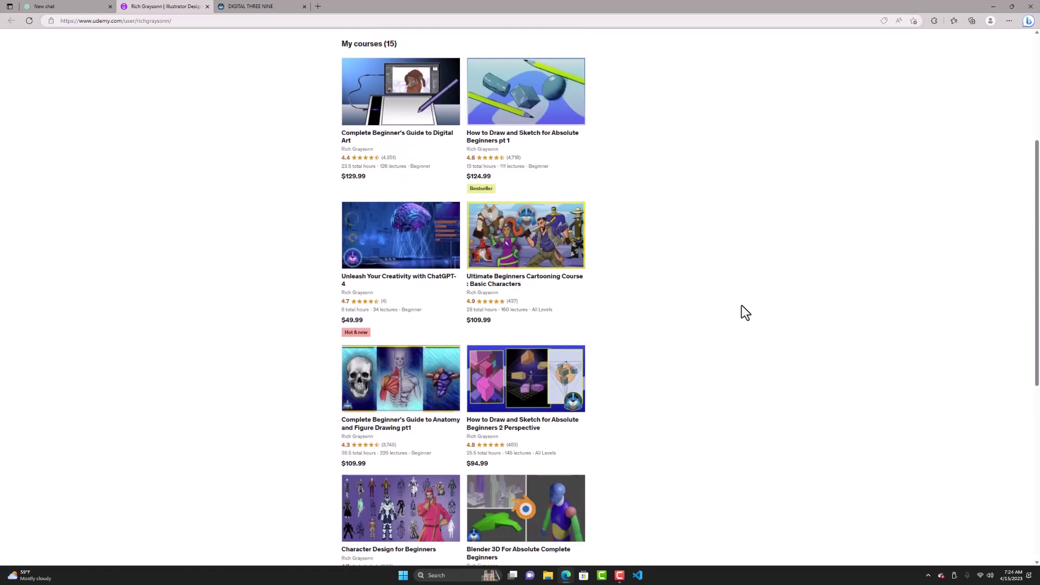
pyautogui.scroll(3, 741, 306)
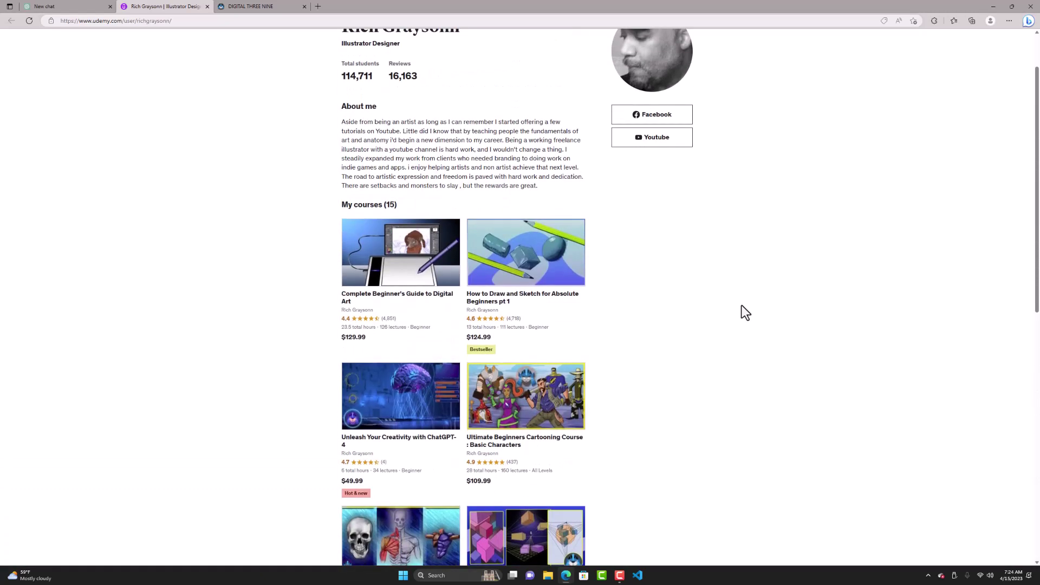
pyautogui.scroll(-3, 741, 304)
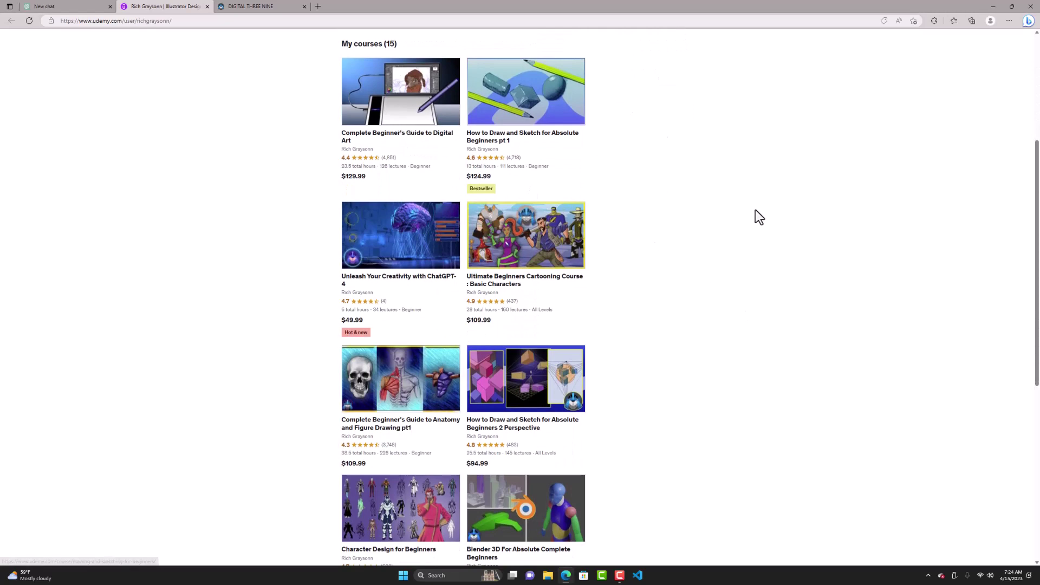
pyautogui.scroll(-3, 727, 280)
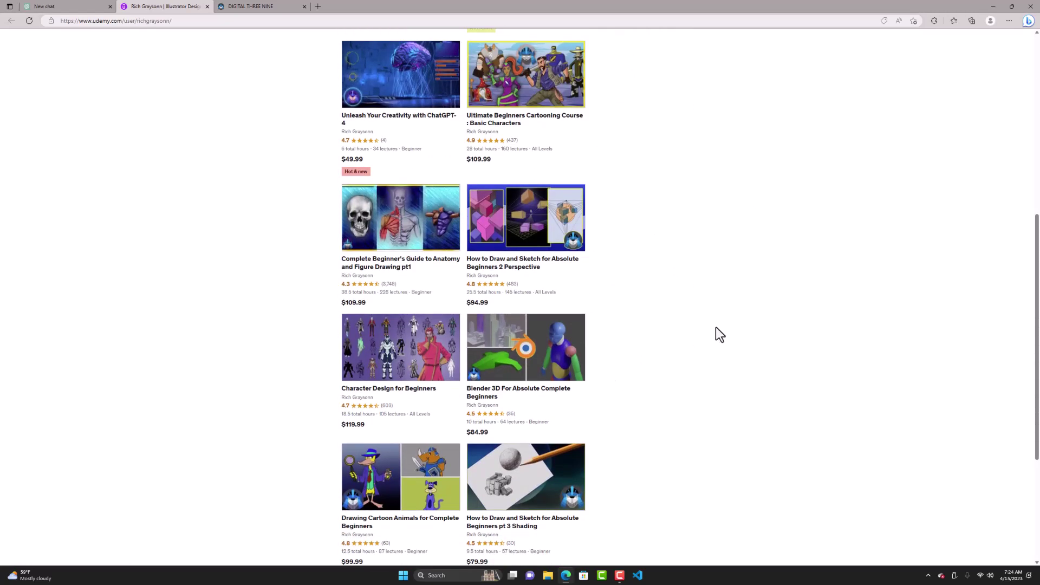
pyautogui.scroll(5, 657, 325)
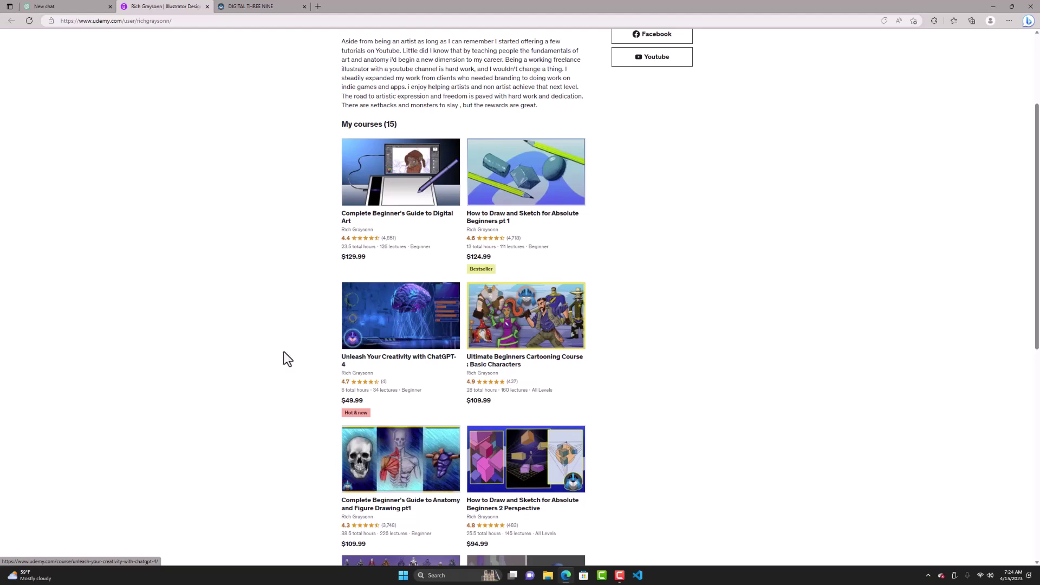
# - Look through the products of the Digital Three Nine Gumroad store, then close that page and return to ChatGPT
pyautogui.click(239, 6)
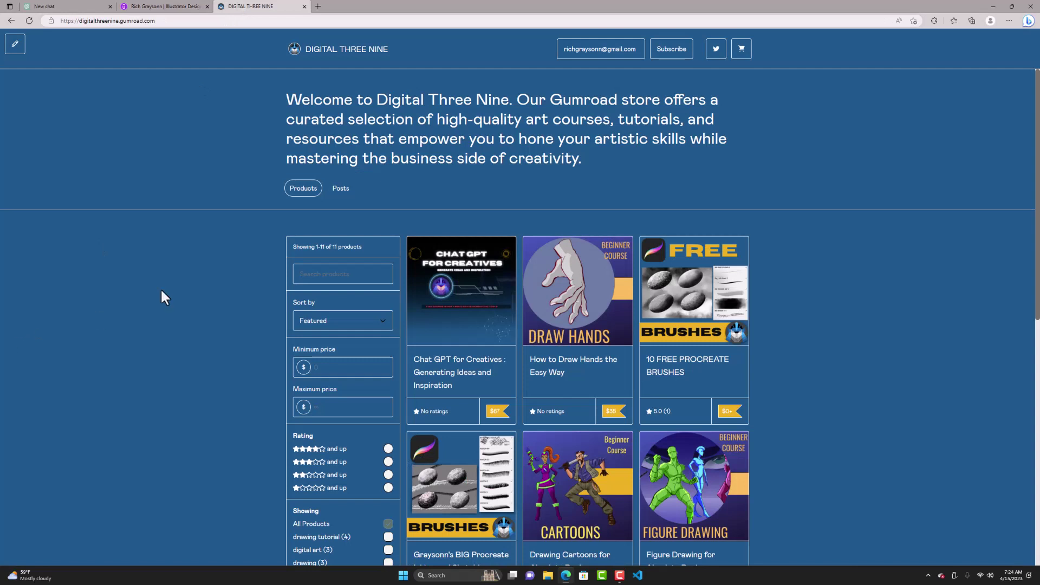
pyautogui.scroll(-1, 162, 296)
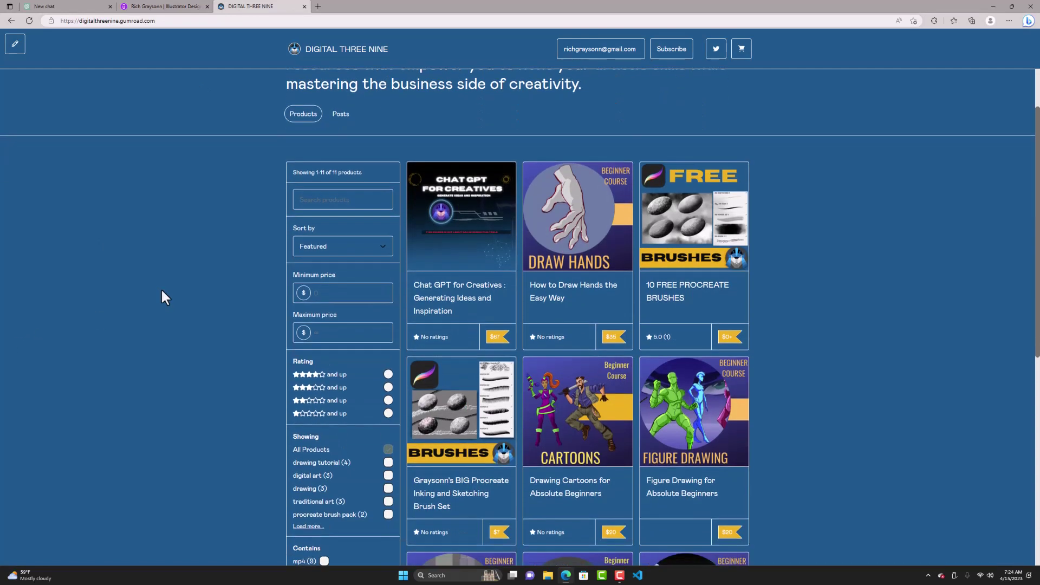
pyautogui.scroll(-4, 161, 290)
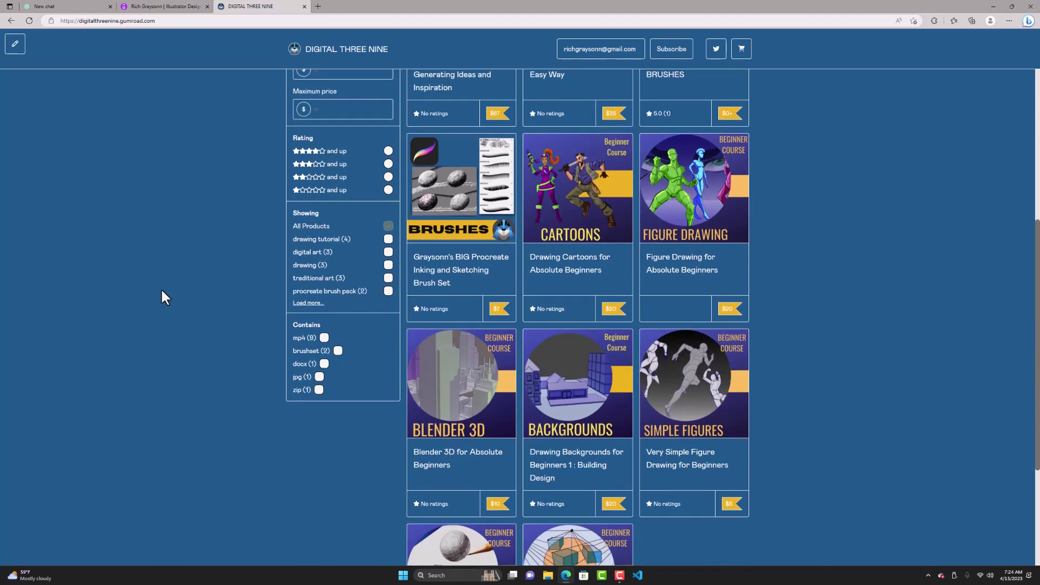
pyautogui.scroll(-1, 161, 291)
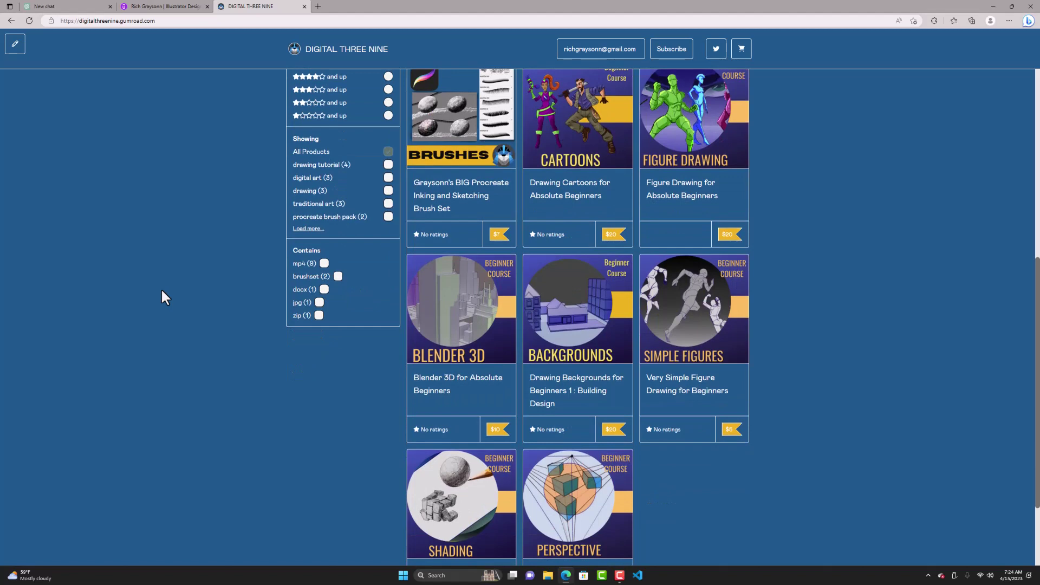
pyautogui.scroll(7, 161, 287)
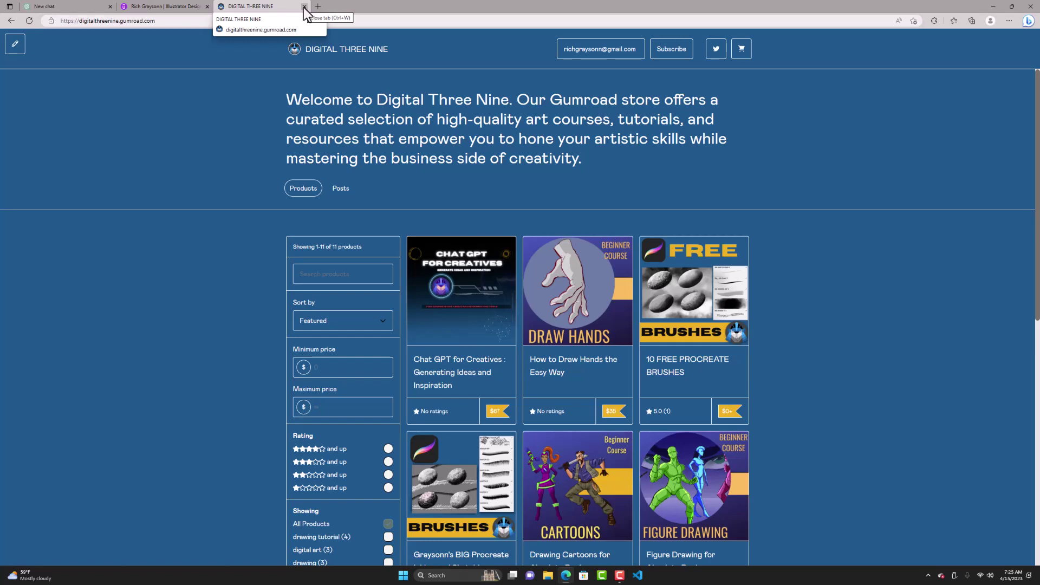
pyautogui.click(304, 7)
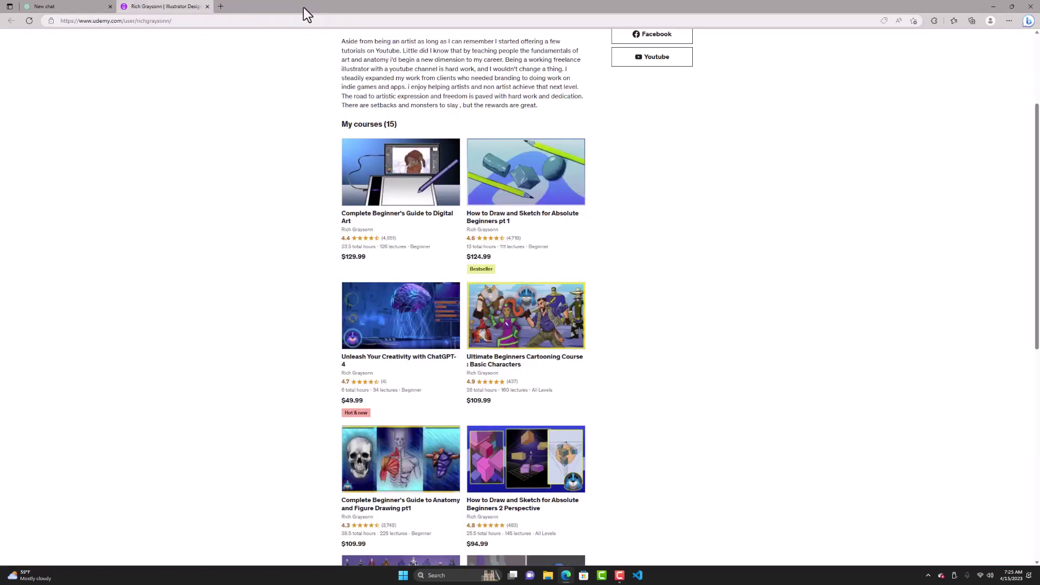
pyautogui.click(76, 6)
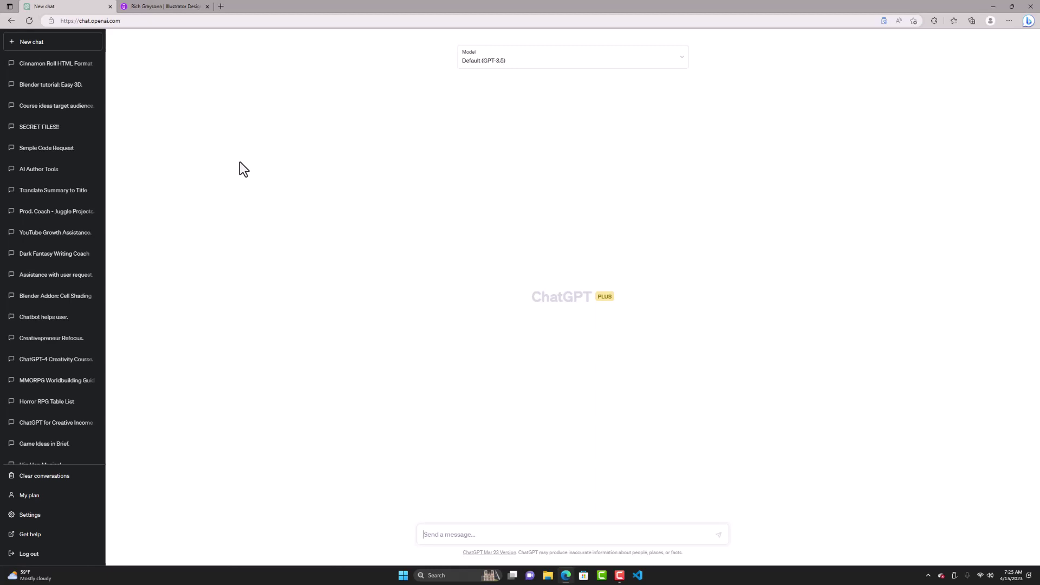
# - Switch the chat model to GPT-4 to view its ratings, and set it back to Default (GPT-3.5)
pyautogui.click(680, 61)
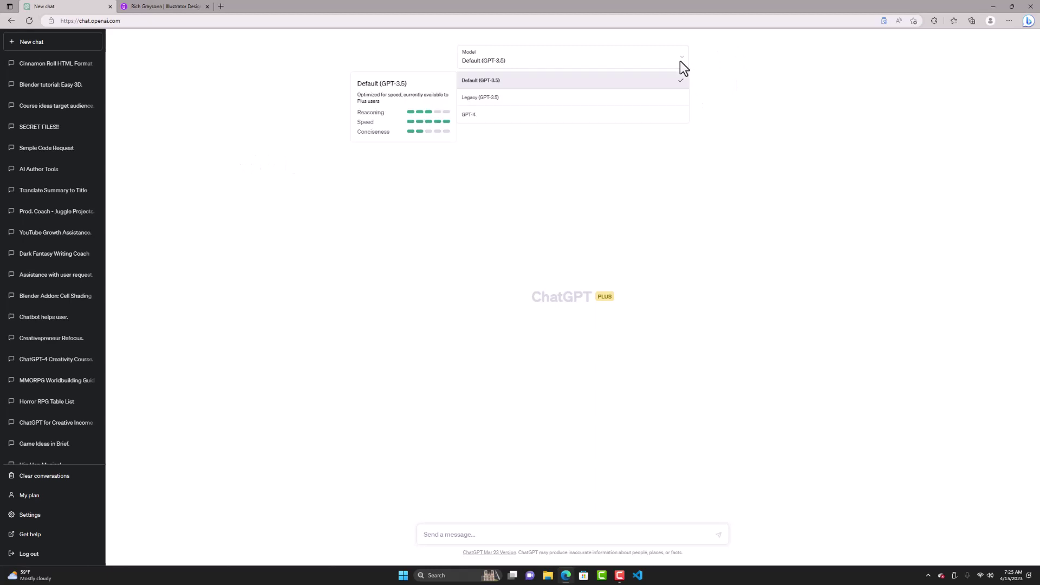
pyautogui.click(641, 125)
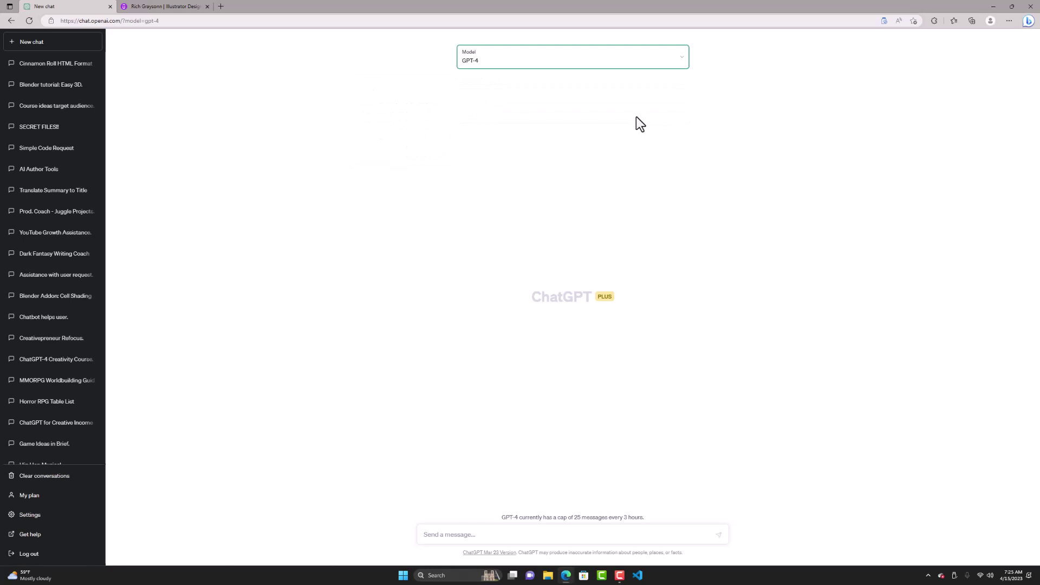
pyautogui.click(667, 63)
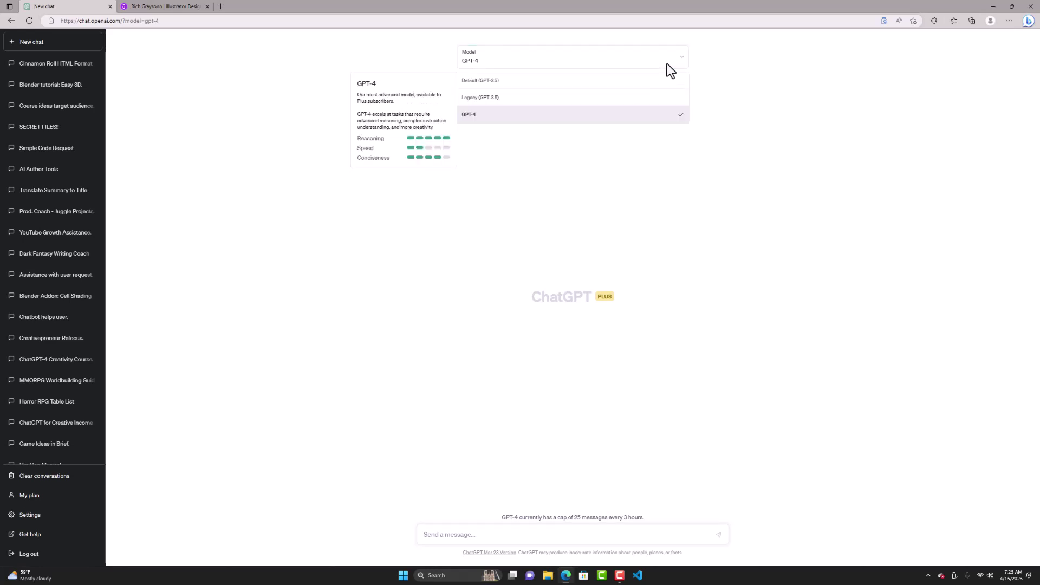
pyautogui.click(607, 86)
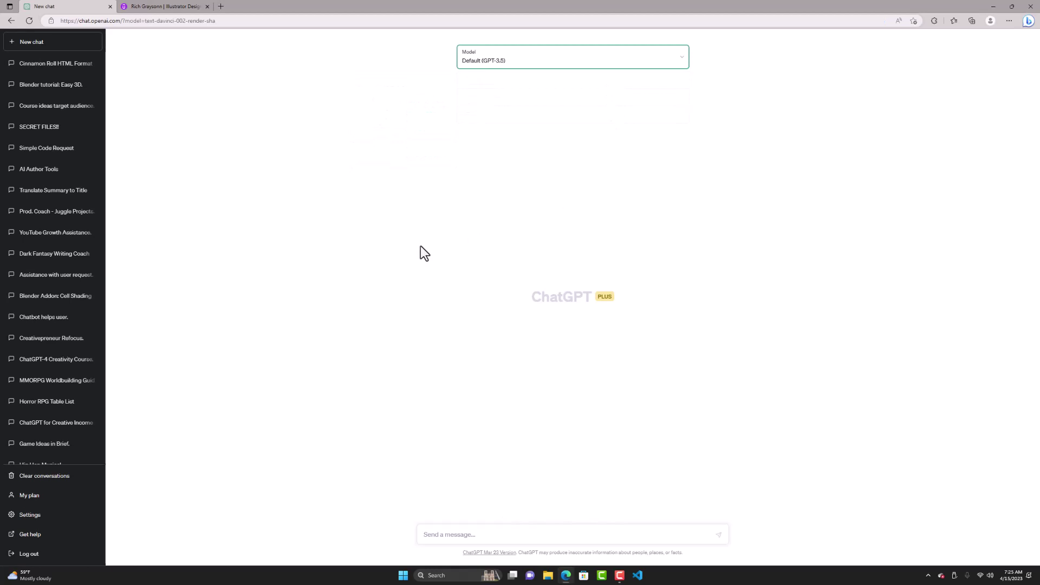
# - Send the greeting "Yo chat how are you?" to start the GPT-3.5 conversation
pyautogui.click(494, 535)
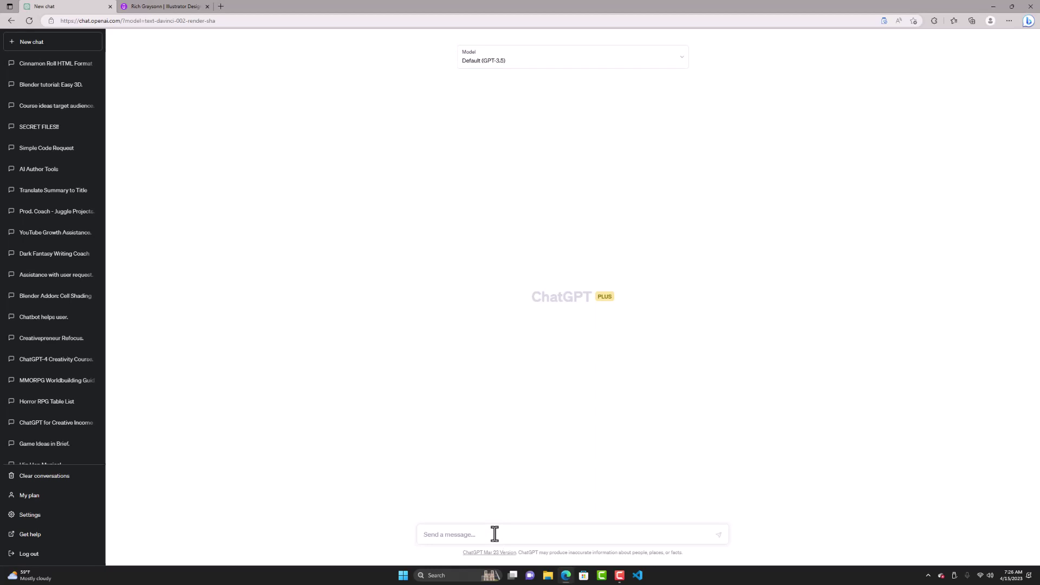
pyautogui.write('Yo chat how are you?')
pyautogui.press('Return')
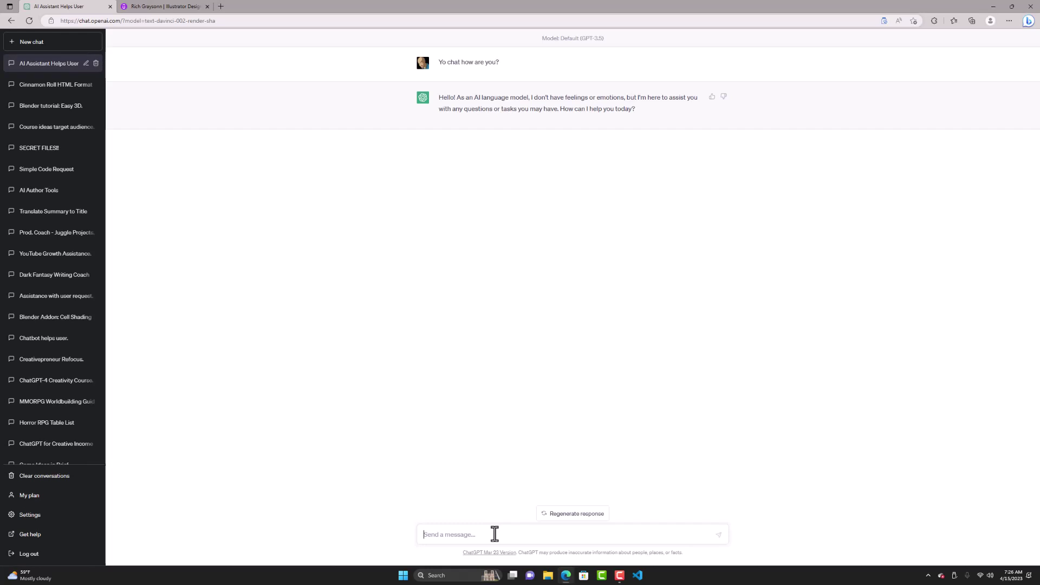
# - Ask the chat "Can you give me a list of 20 online courses I can create?"
pyautogui.write('Can you')
pyautogui.write('give me a list of 20 online courses I can create?')
pyautogui.press('Return')
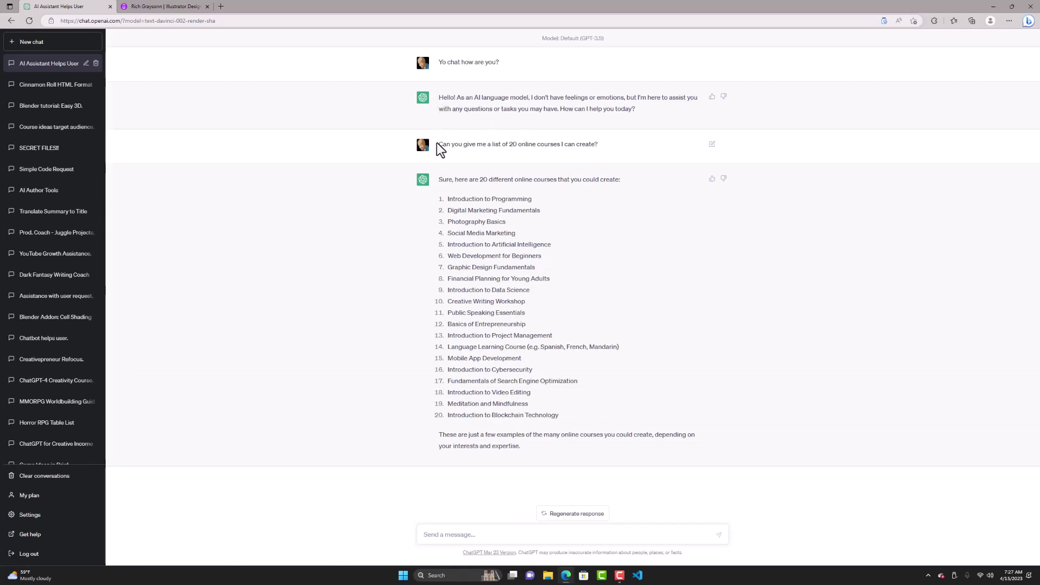
# - Copy the sent prompt asking for a list of 20 online courses
pyautogui.moveTo(438, 144); pyautogui.dragTo(599, 158)
pyautogui.hotkey('ctrl', 'c')
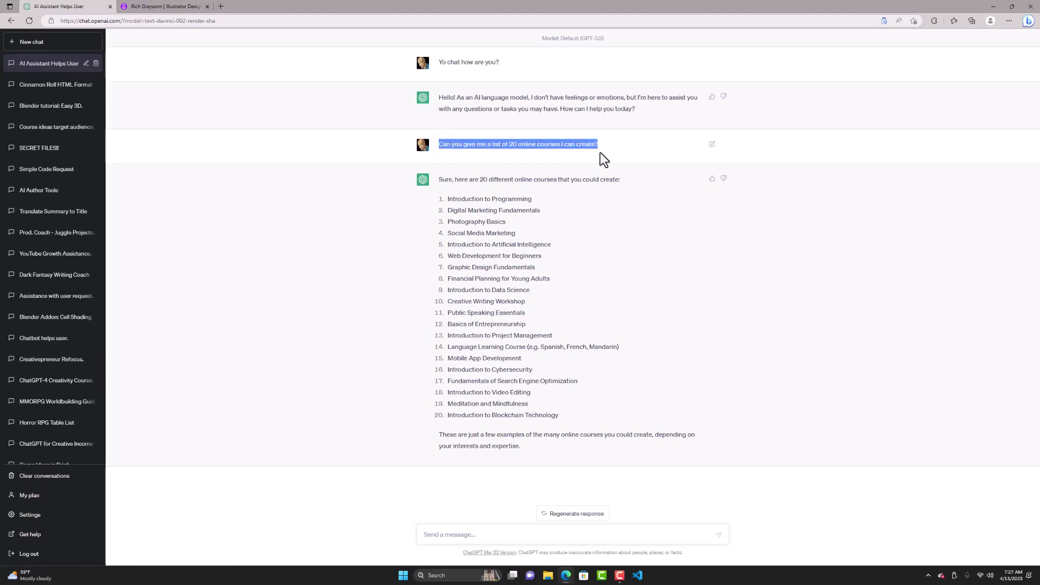
pyautogui.rightClick(582, 147)
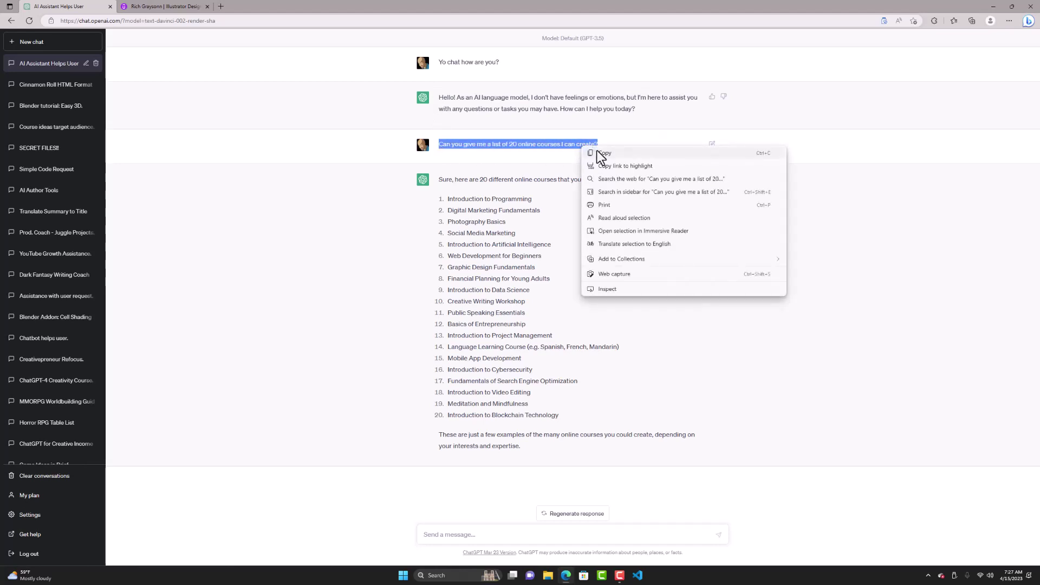
pyautogui.click(597, 151)
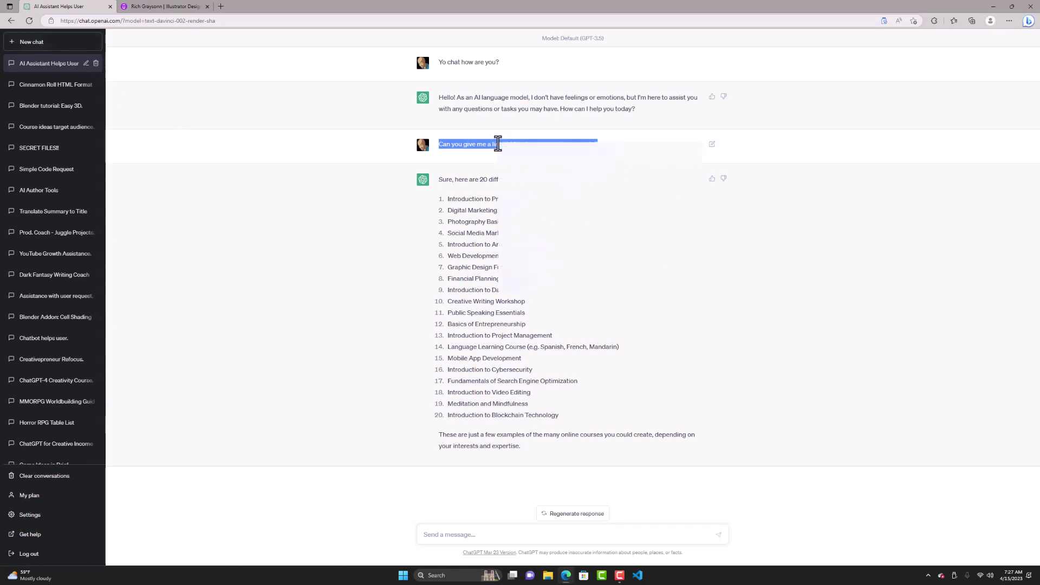
pyautogui.rightClick(515, 146)
pyautogui.click(520, 150)
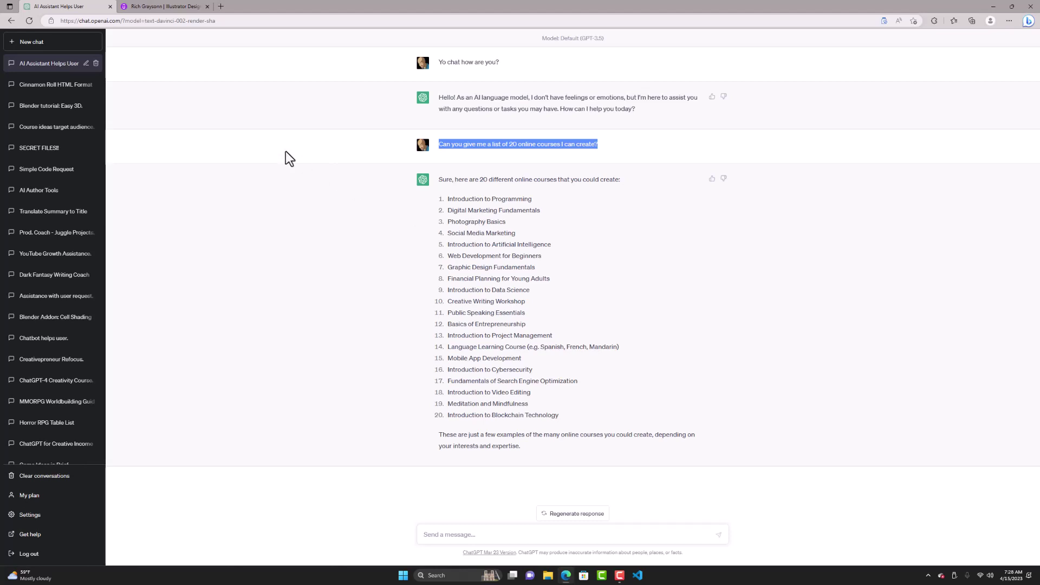
# - Start a new chat and set its model to GPT-4
pyautogui.click(23, 43)
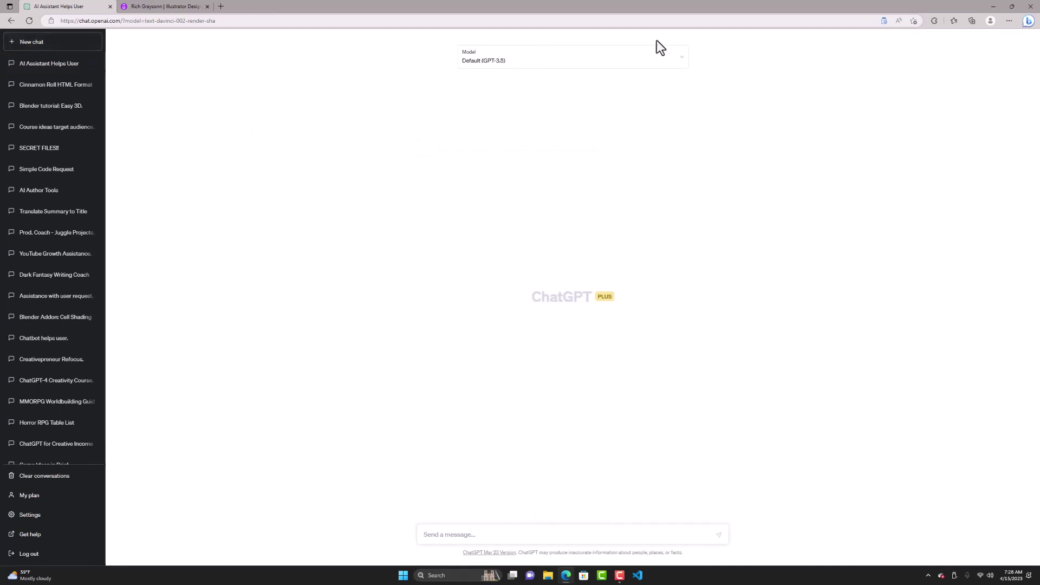
pyautogui.click(648, 60)
pyautogui.click(578, 115)
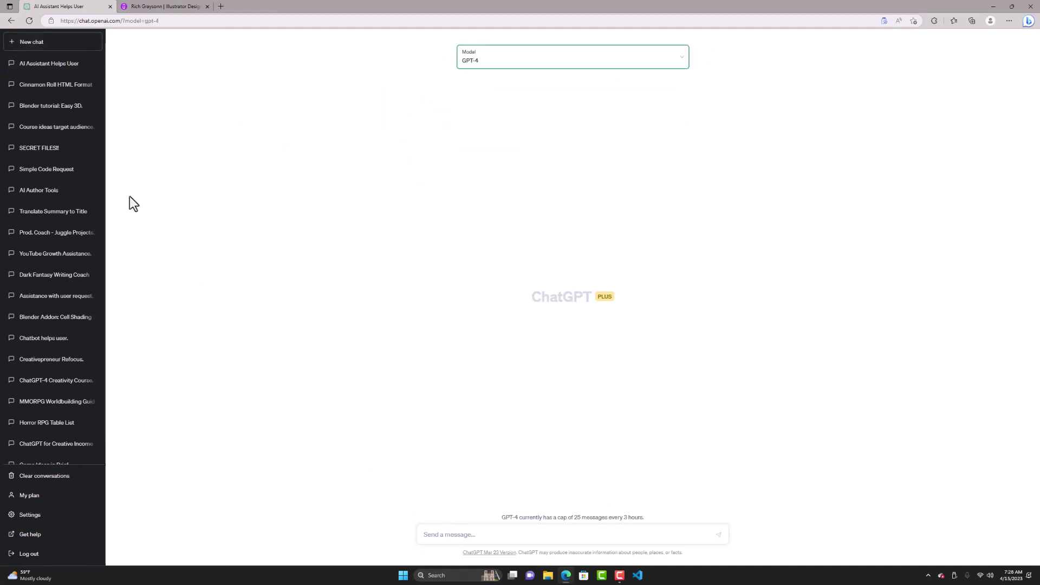
# - Send the copied prompt "Can you give me a list of 20 online courses I can create?" to GPT-4
pyautogui.click(464, 534)
pyautogui.rightClick(464, 534)
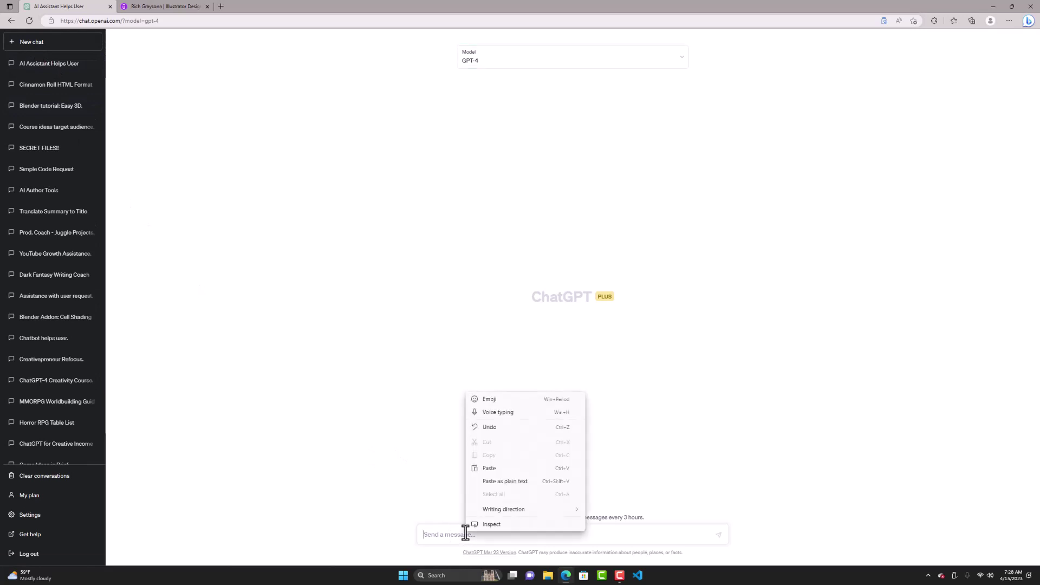
pyautogui.click(494, 468)
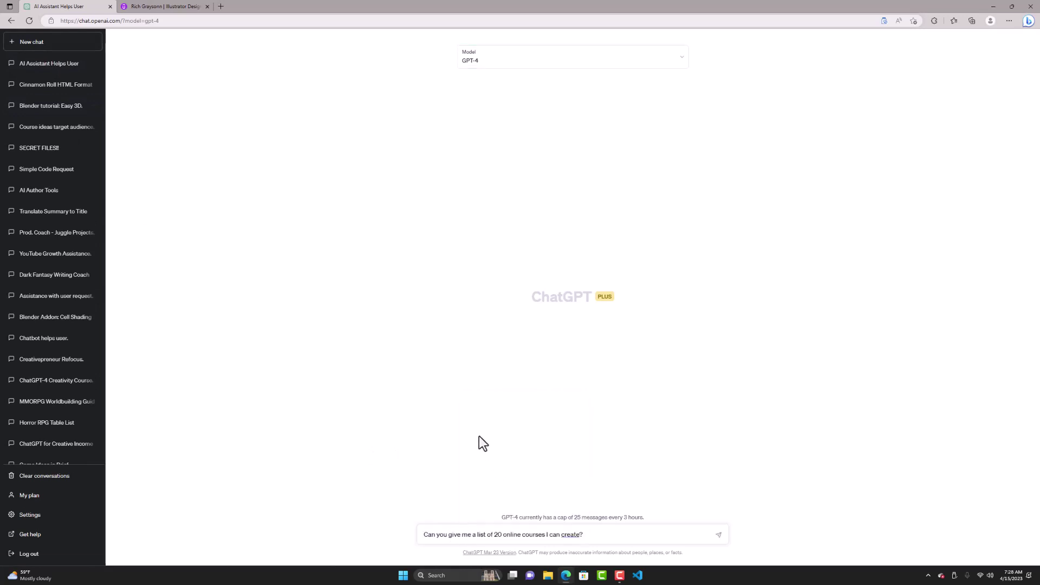
pyautogui.press('Return')
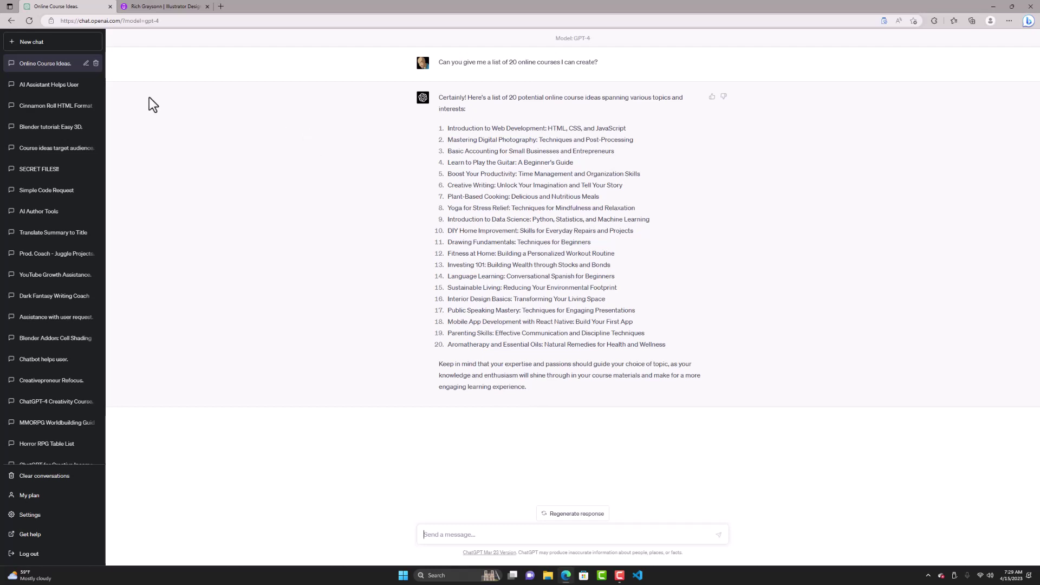
# - Compare the GPT-3.5 course list in the "AI Assistant Helps User" chat with GPT-4's list, returning to the "Online Course Ideas." chat
pyautogui.click(68, 86)
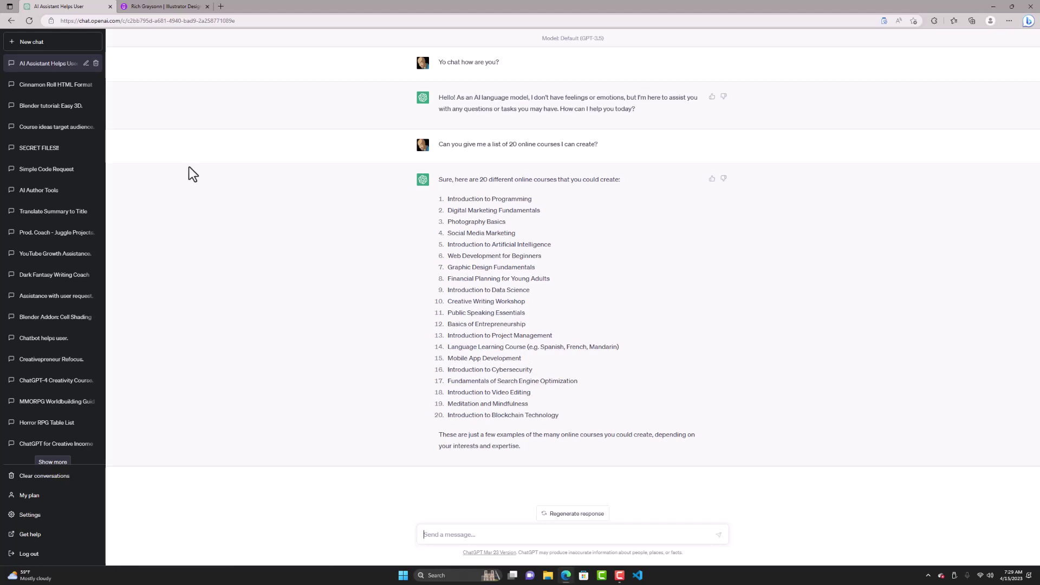
pyautogui.scroll(1, 75, 87)
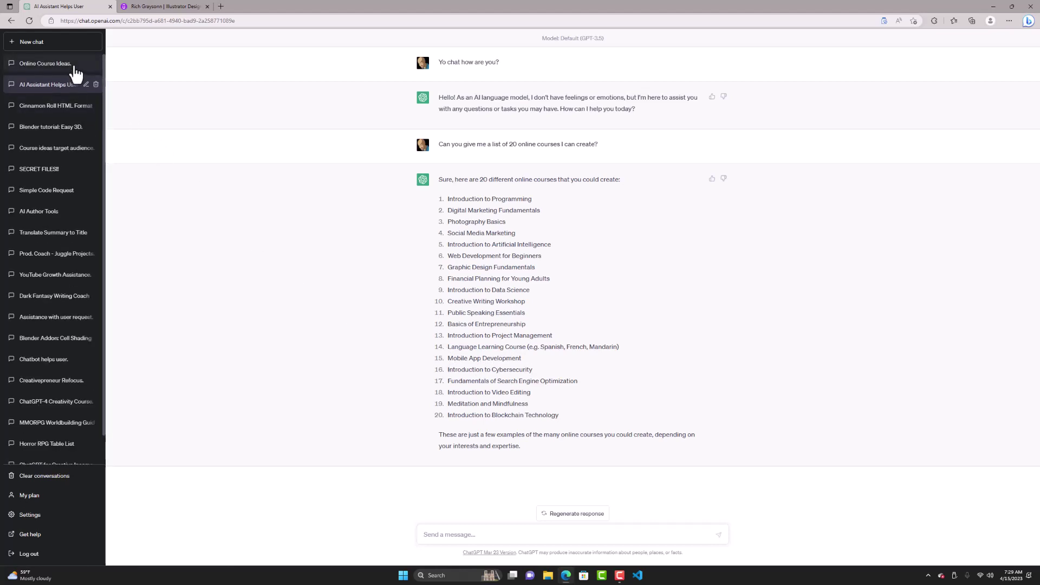
pyautogui.click(74, 64)
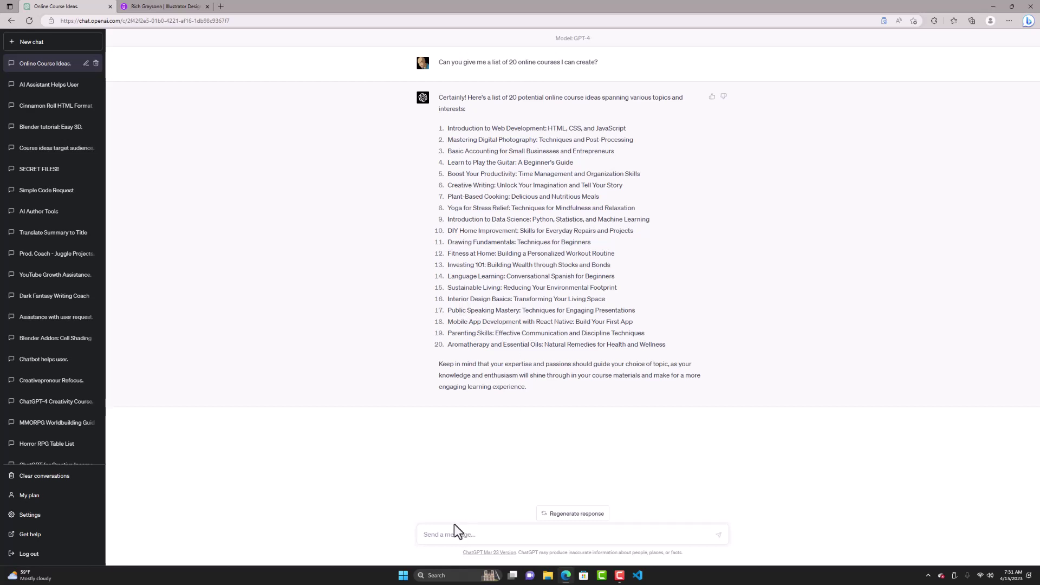
# - Ask GPT-4 "Can you create an outine for a Drawing fundamentals course" and review the outline it writes
pyautogui.write('u create an outine for a Drawing fundamentals course?')
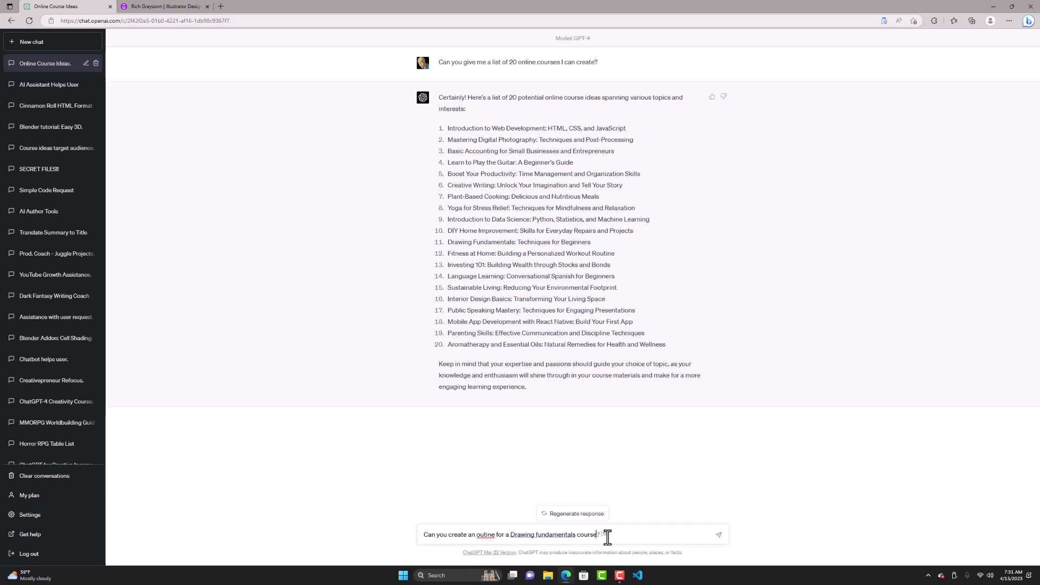
pyautogui.press('Return')
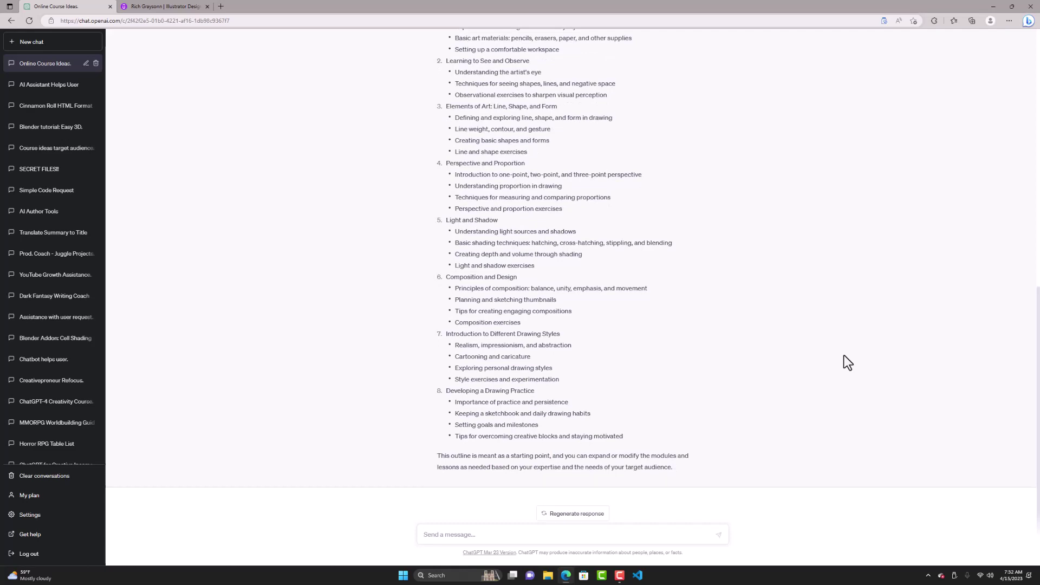
pyautogui.scroll(9, 848, 352)
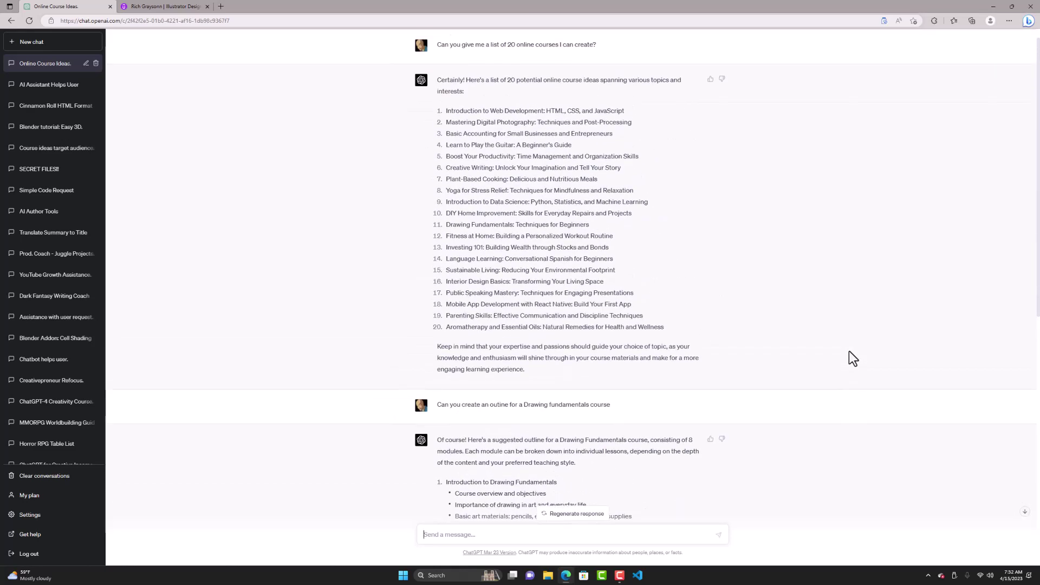
pyautogui.scroll(-6, 848, 351)
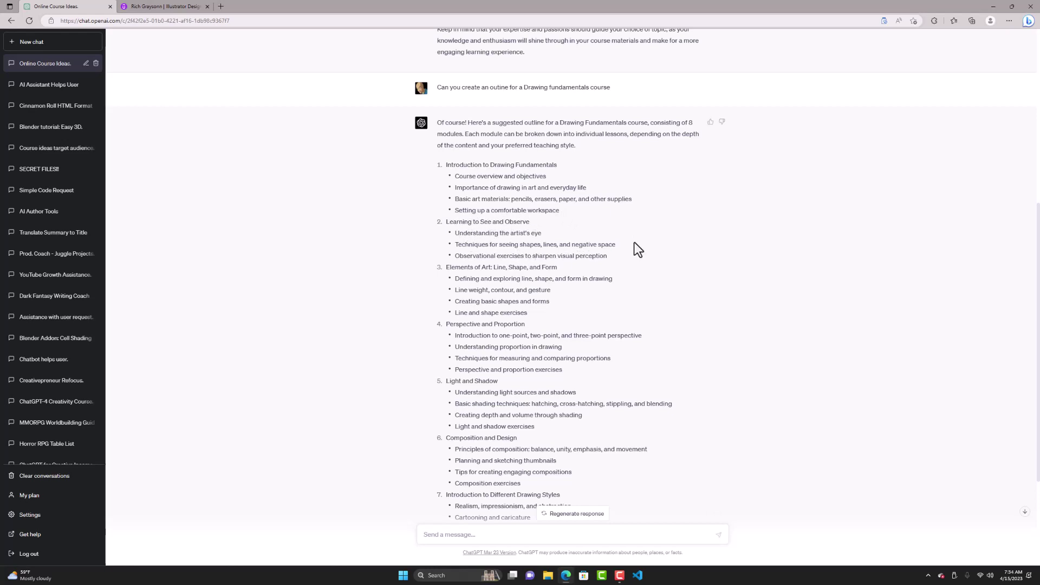
pyautogui.scroll(-1, 634, 242)
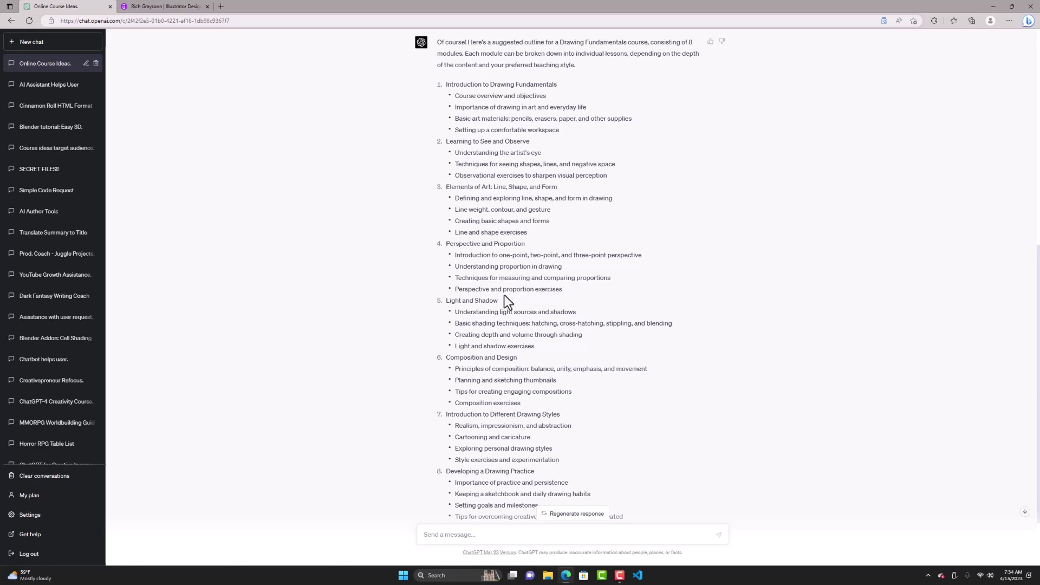
pyautogui.scroll(-2, 505, 294)
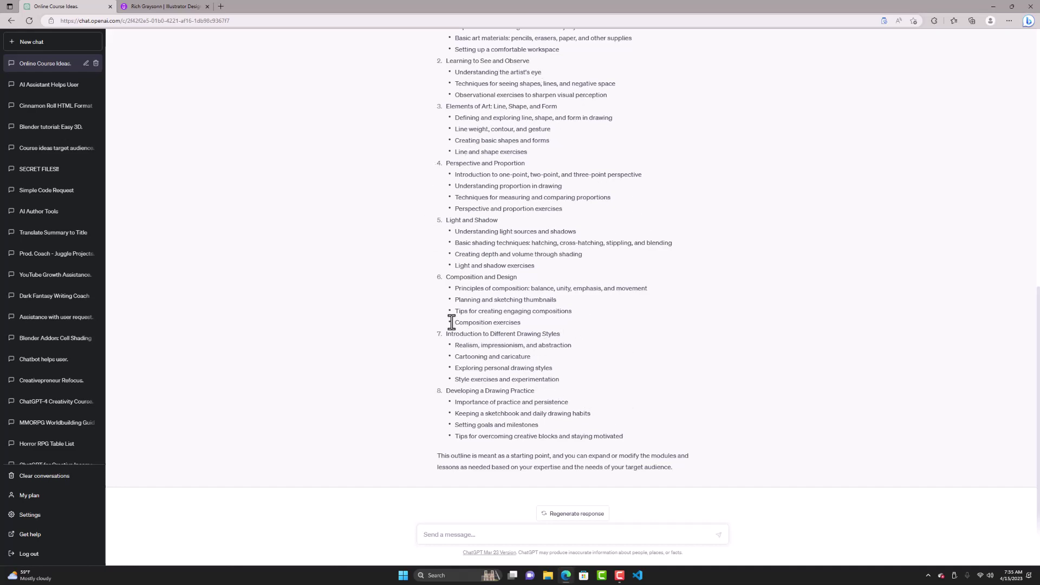
pyautogui.scroll(4, 427, 314)
pyautogui.scroll(-3, 408, 302)
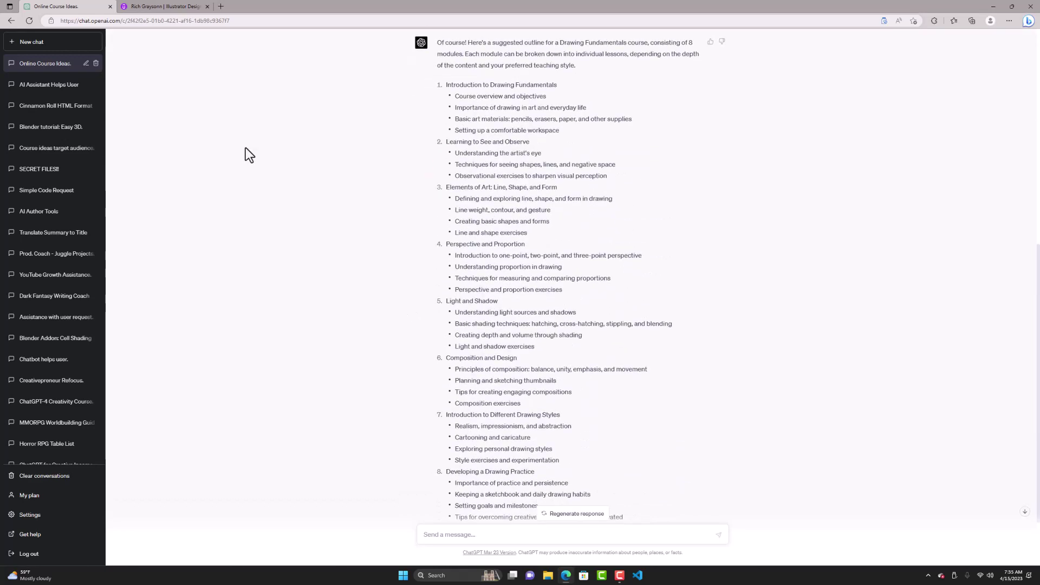
# - Switch to the instructor's Udemy profile and examine the drawing and design courses on the first page of the course list
pyautogui.click(181, 6)
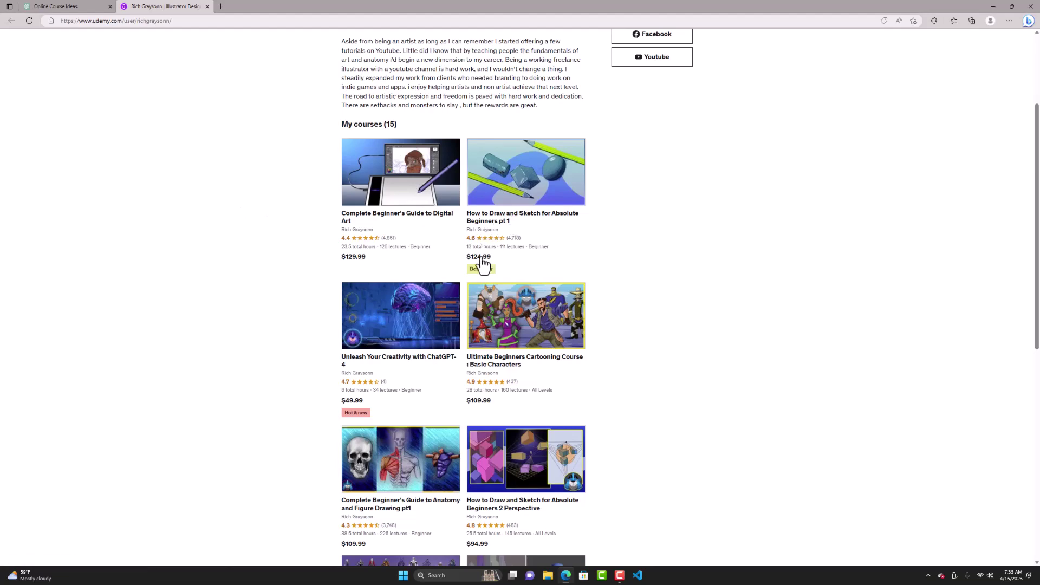
pyautogui.scroll(-7, 596, 233)
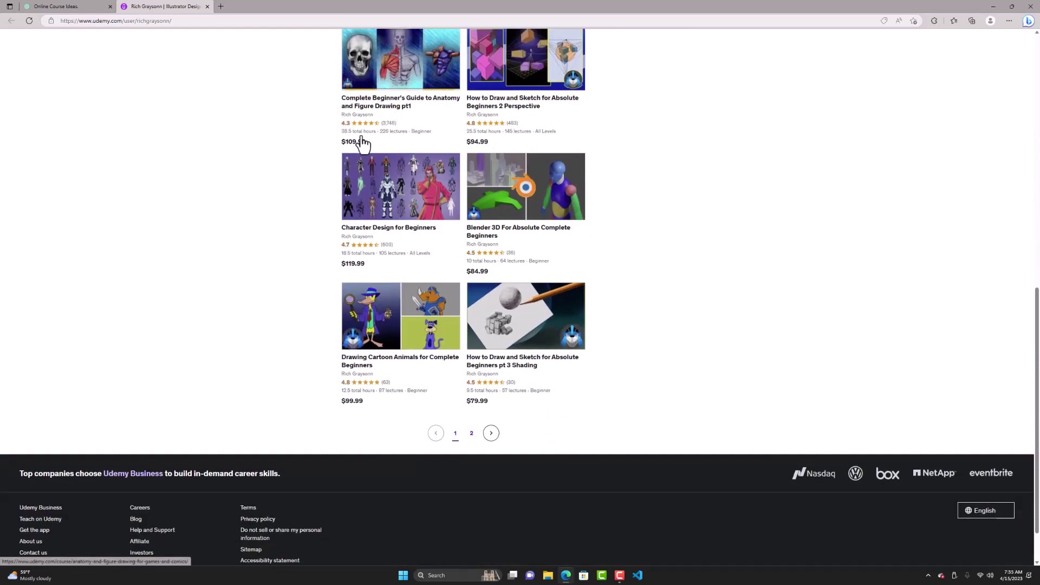
pyautogui.scroll(-1, 596, 195)
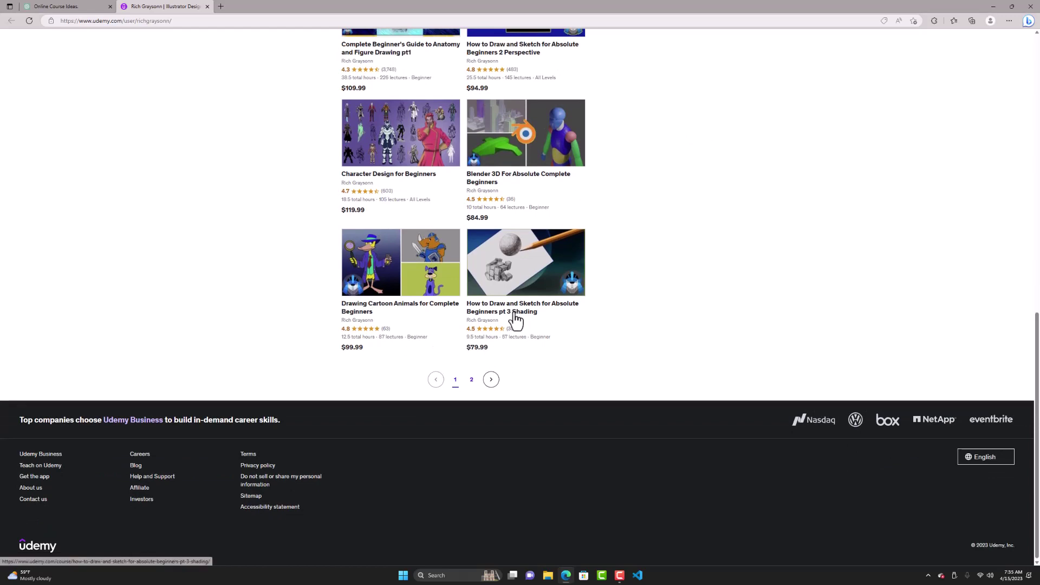
pyautogui.scroll(4, 672, 284)
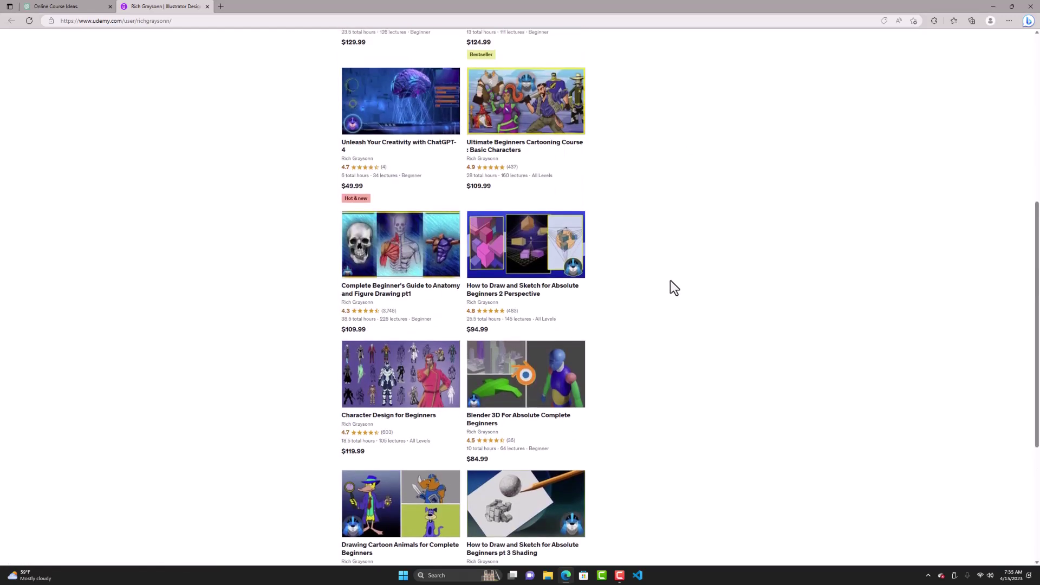
pyautogui.scroll(4, 671, 280)
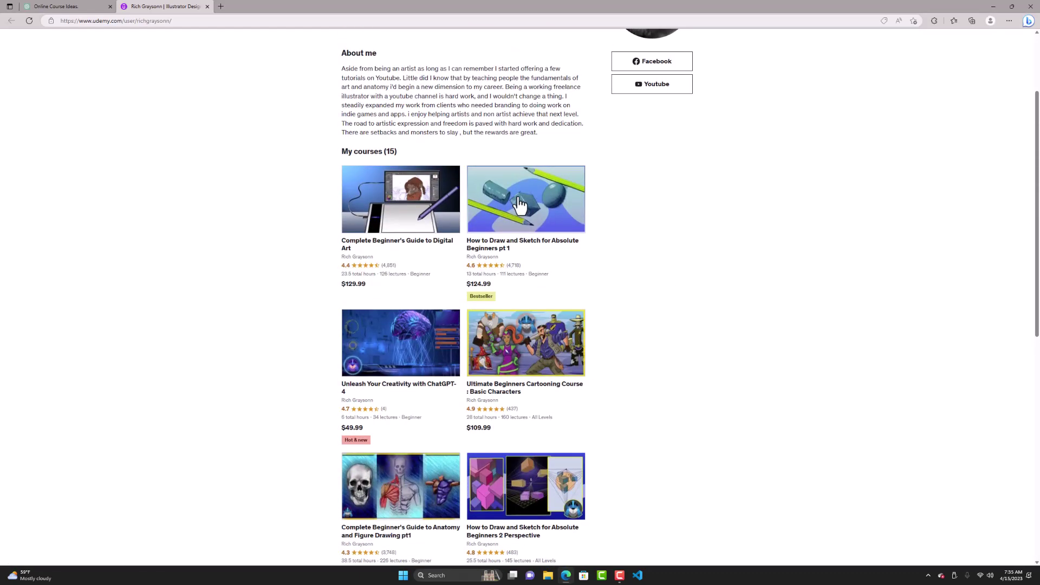
pyautogui.scroll(-3, 610, 215)
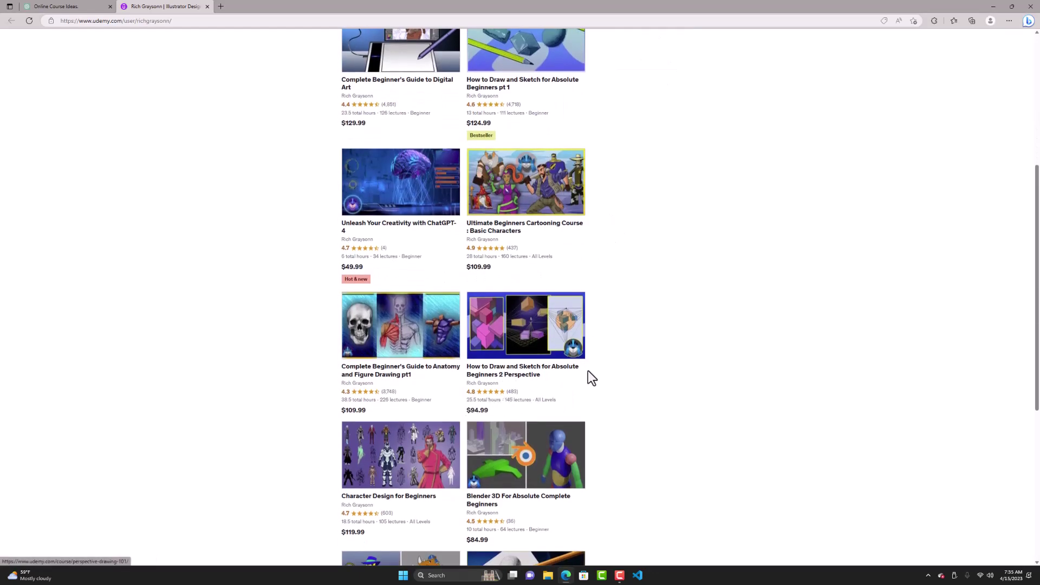
pyautogui.scroll(-2, 713, 249)
pyautogui.scroll(-3, 704, 255)
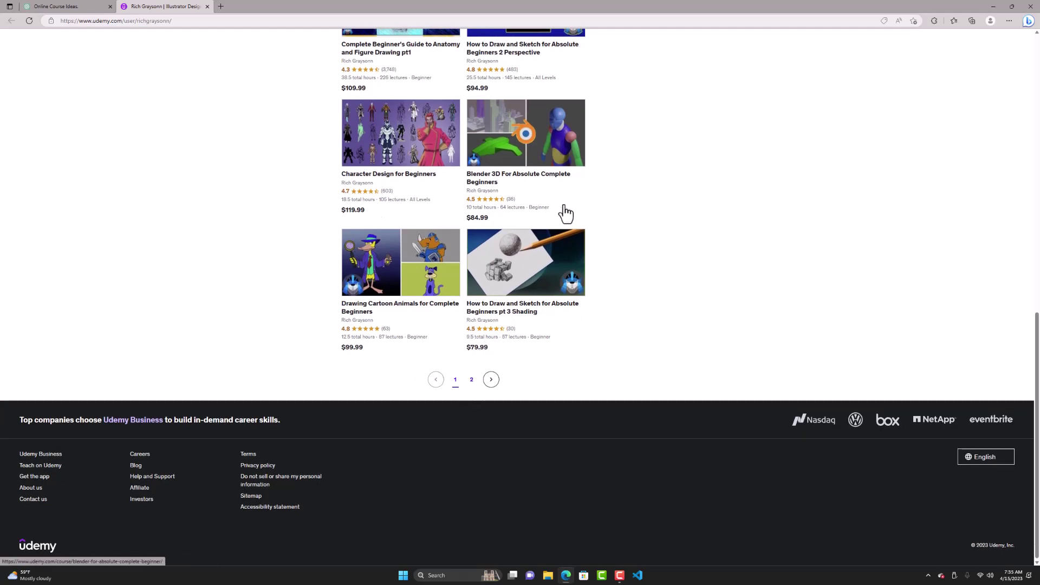
pyautogui.scroll(3, 648, 195)
pyautogui.scroll(4, 648, 195)
pyautogui.scroll(-7, 648, 195)
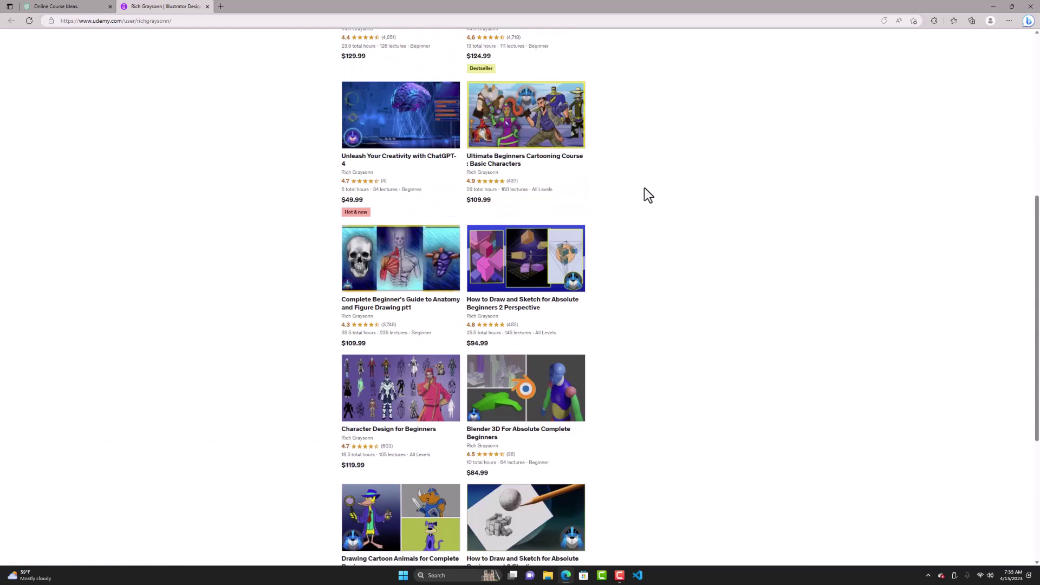
# - Open page 2 of the instructor's Udemy course list and examine the remaining courses
pyautogui.click(473, 380)
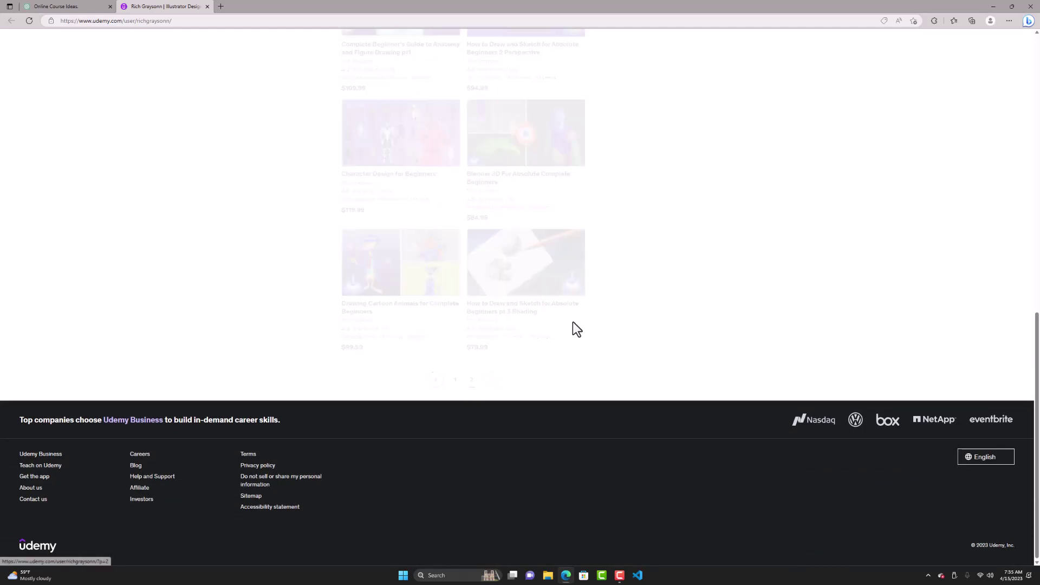
pyautogui.scroll(5, 666, 265)
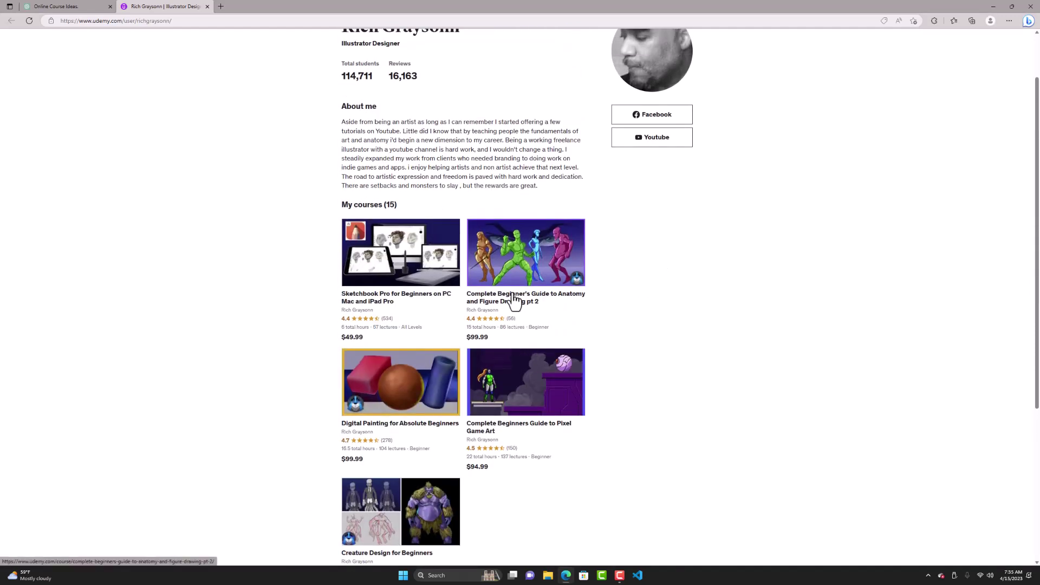
pyautogui.scroll(-3, 678, 302)
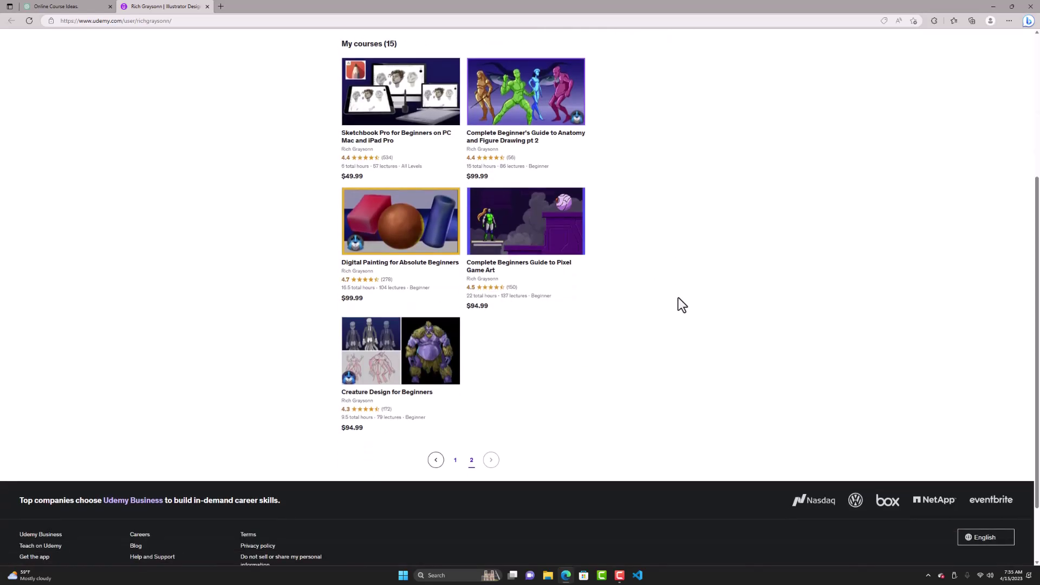
pyautogui.scroll(4, 590, 295)
# - Return to the ChatGPT conversation and examine the modules and lessons of the Drawing Fundamentals outline
pyautogui.click(90, 5)
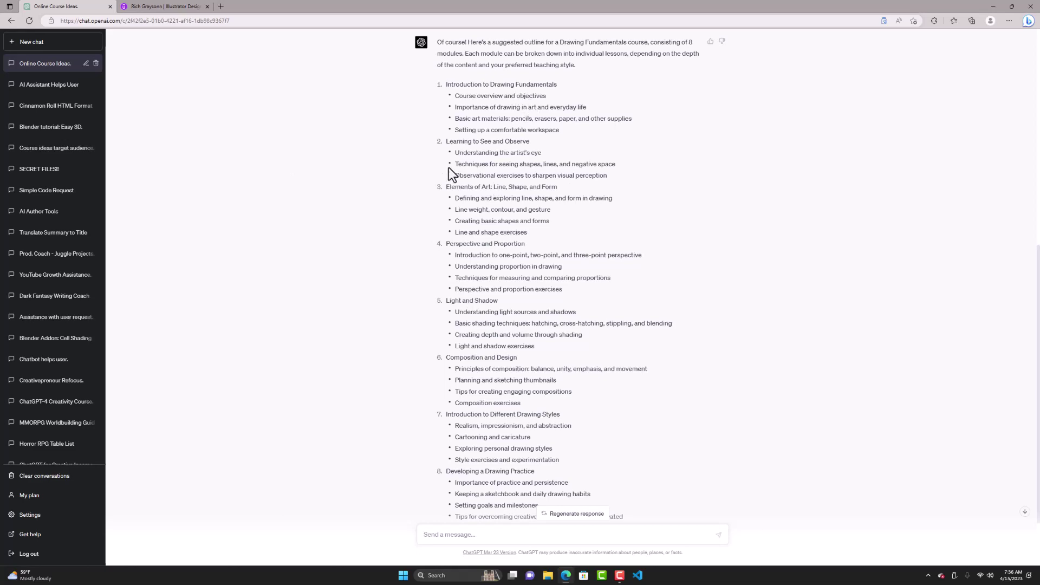
pyautogui.scroll(-2, 449, 172)
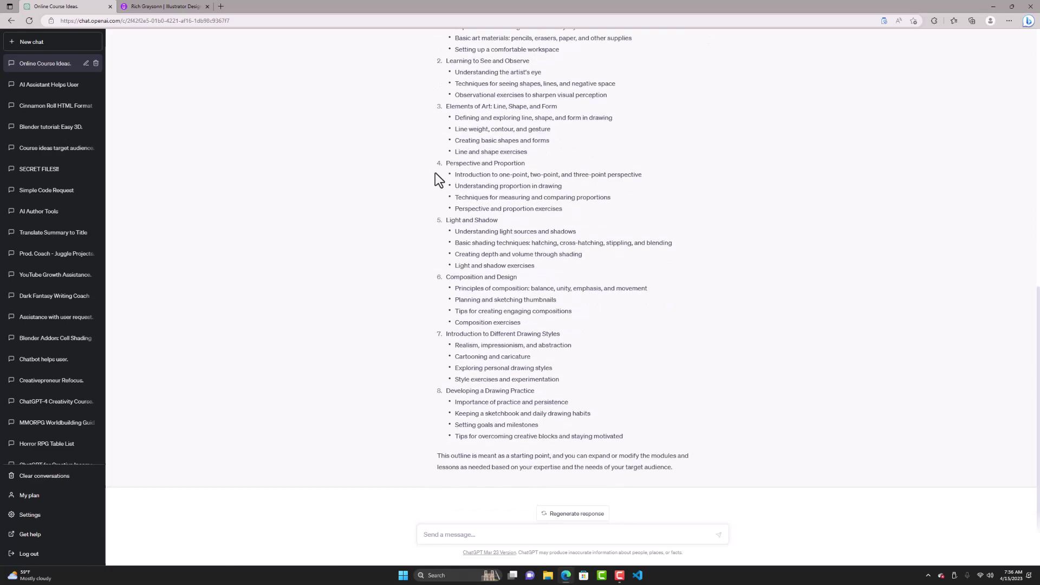
pyautogui.scroll(3, 518, 347)
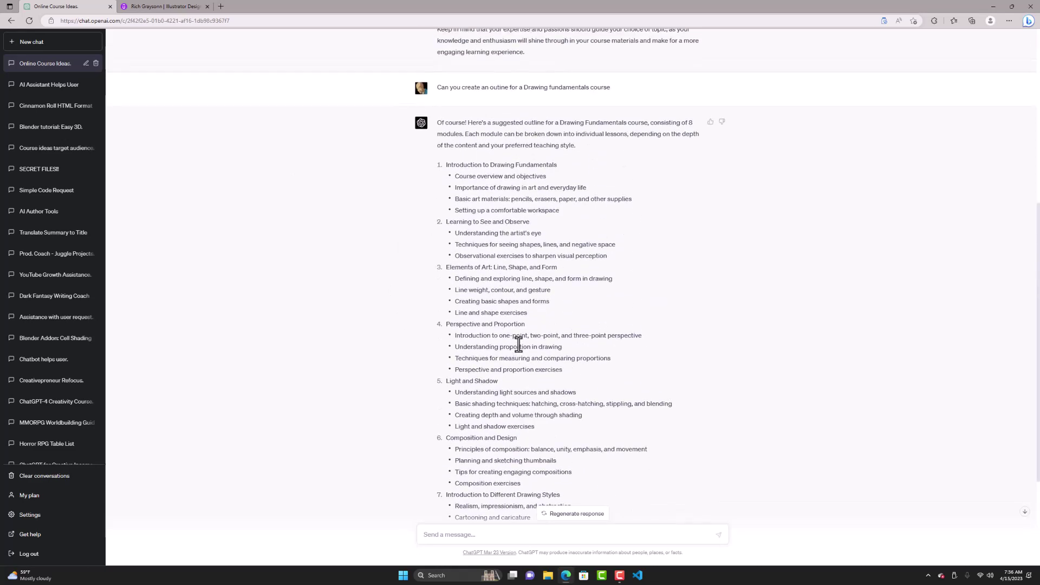
pyautogui.scroll(-3, 517, 346)
pyautogui.scroll(5, 544, 297)
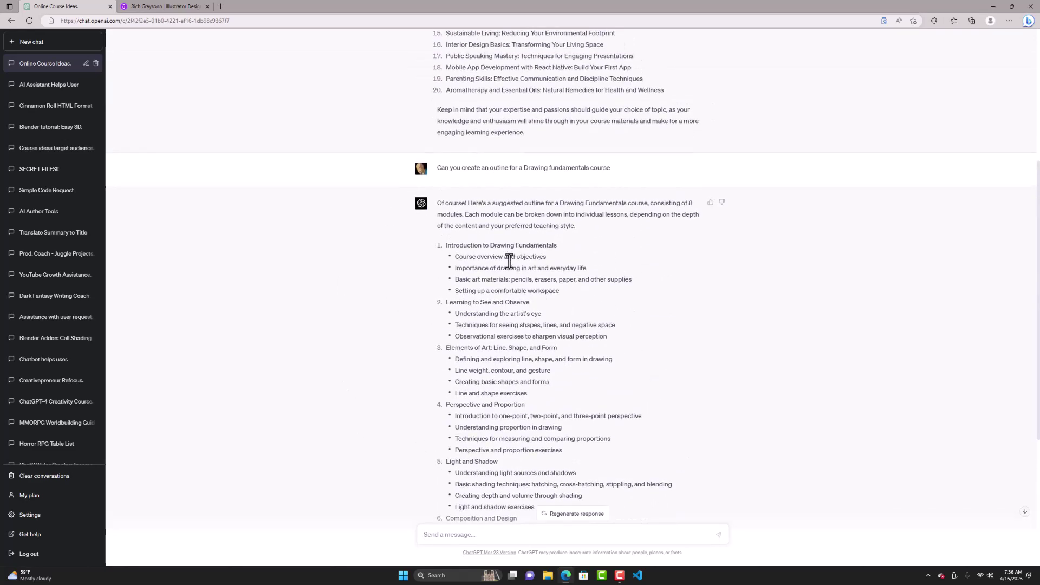
pyautogui.scroll(-5, 509, 262)
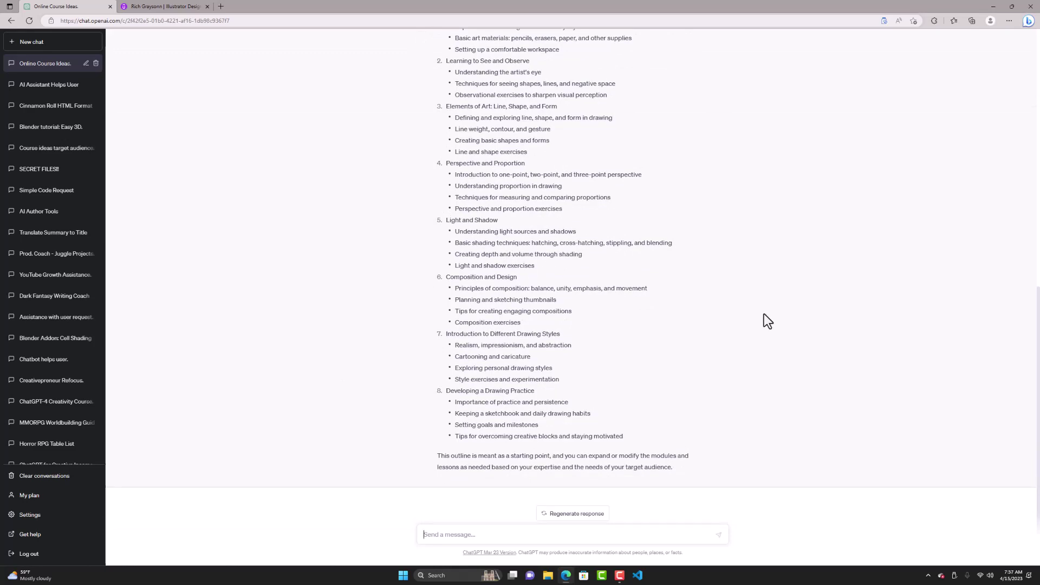
pyautogui.scroll(5, 763, 313)
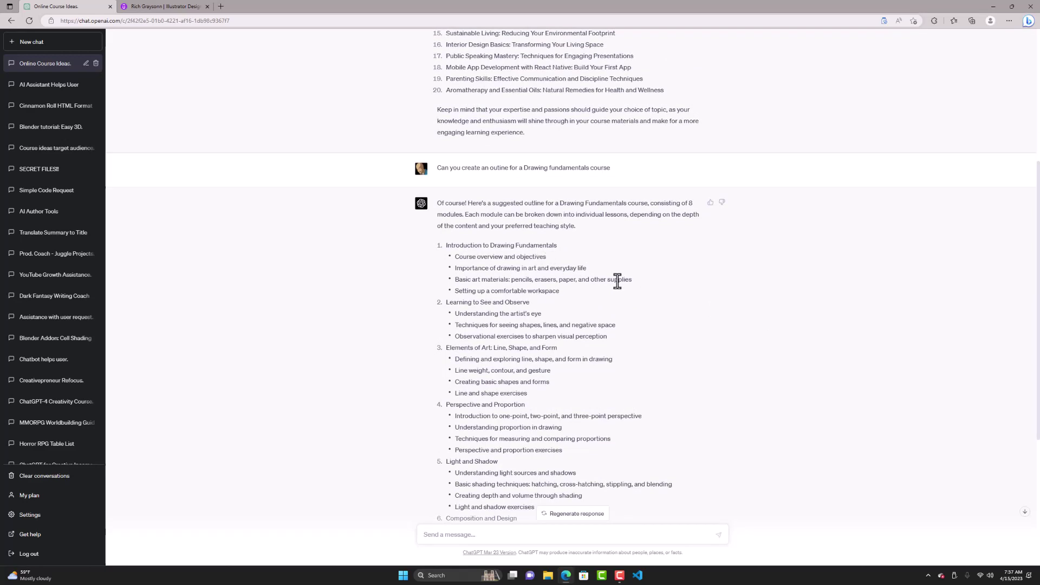
pyautogui.scroll(-3, 617, 280)
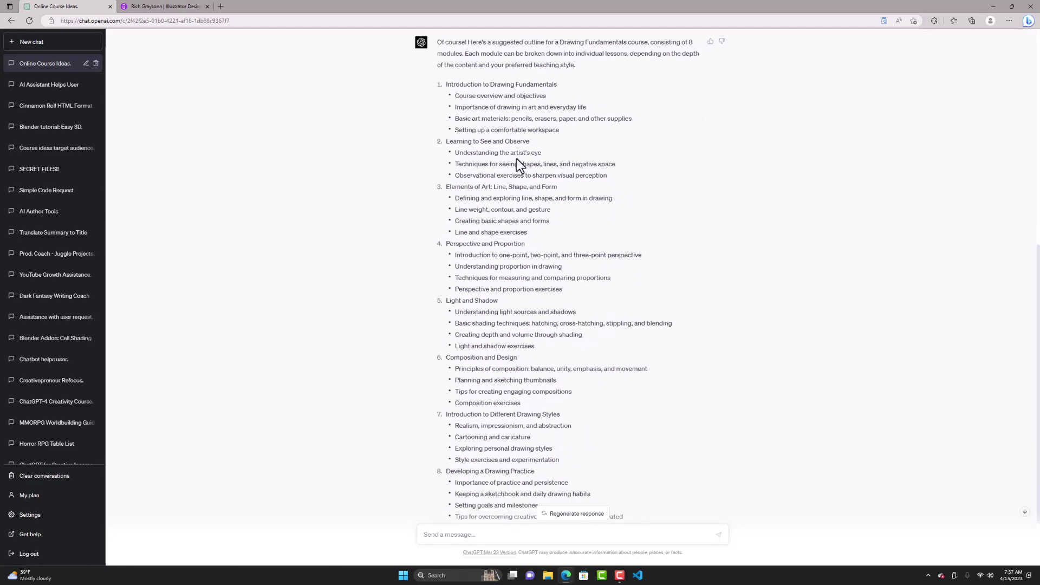
pyautogui.scroll(-2, 658, 439)
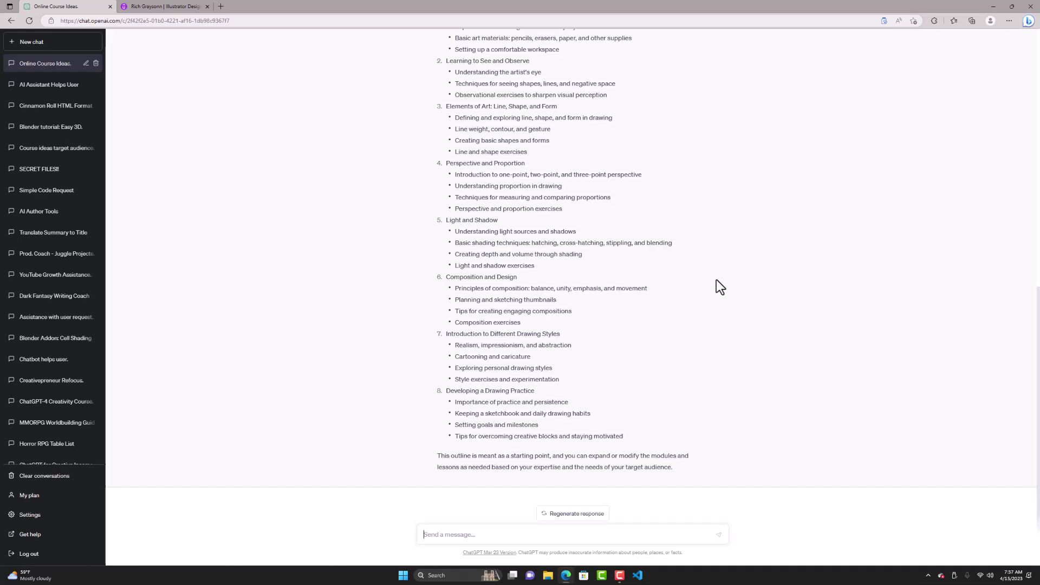
pyautogui.scroll(5, 712, 280)
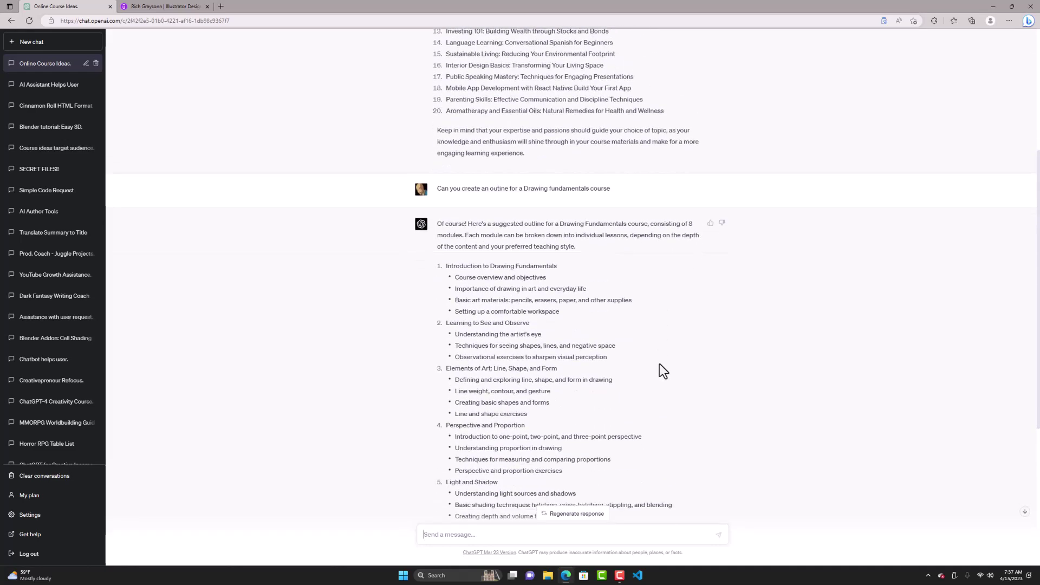
pyautogui.scroll(-4, 659, 364)
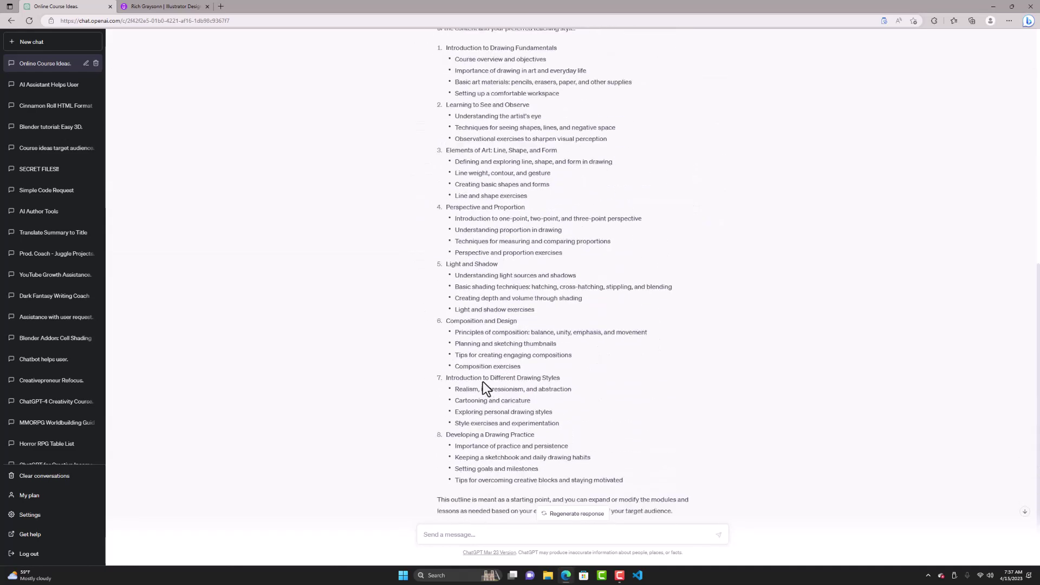
pyautogui.scroll(2, 672, 242)
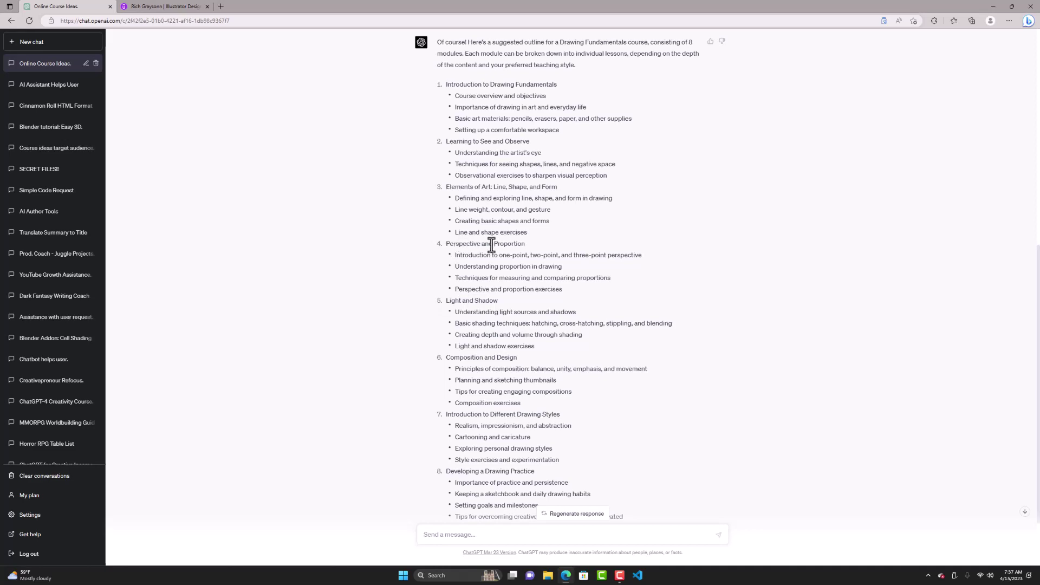
# - Review the Drawing Fundamentals outline and the list of 20 course ideas in the conversation
pyautogui.scroll(1, 597, 249)
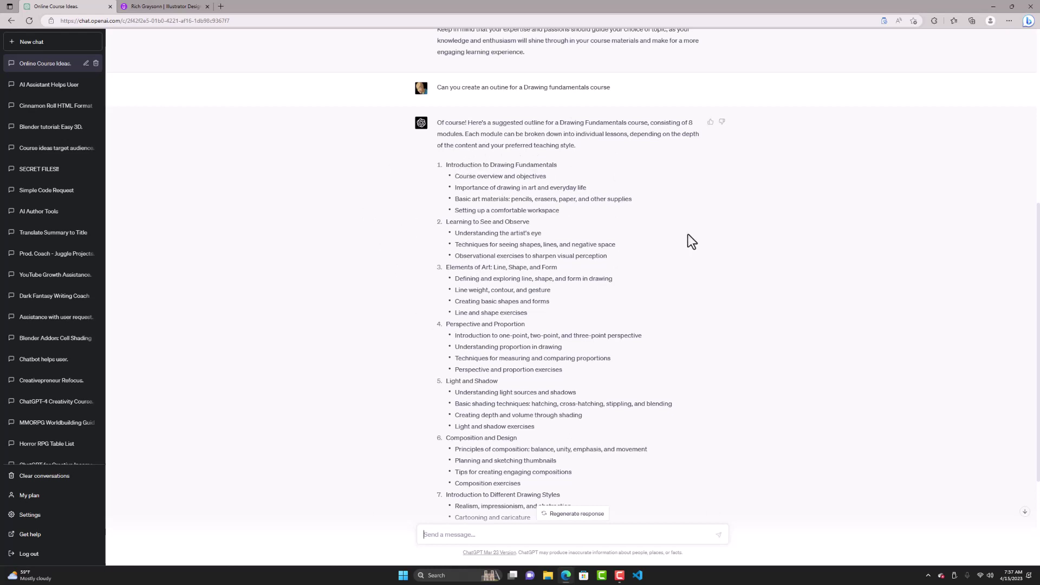
pyautogui.scroll(-2, 688, 234)
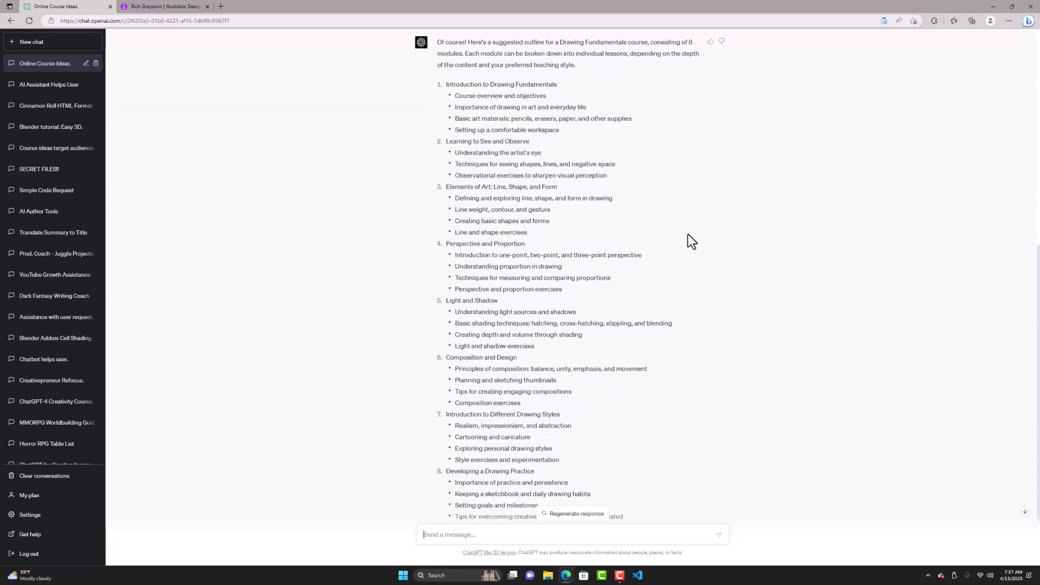
pyautogui.scroll(-2, 471, 311)
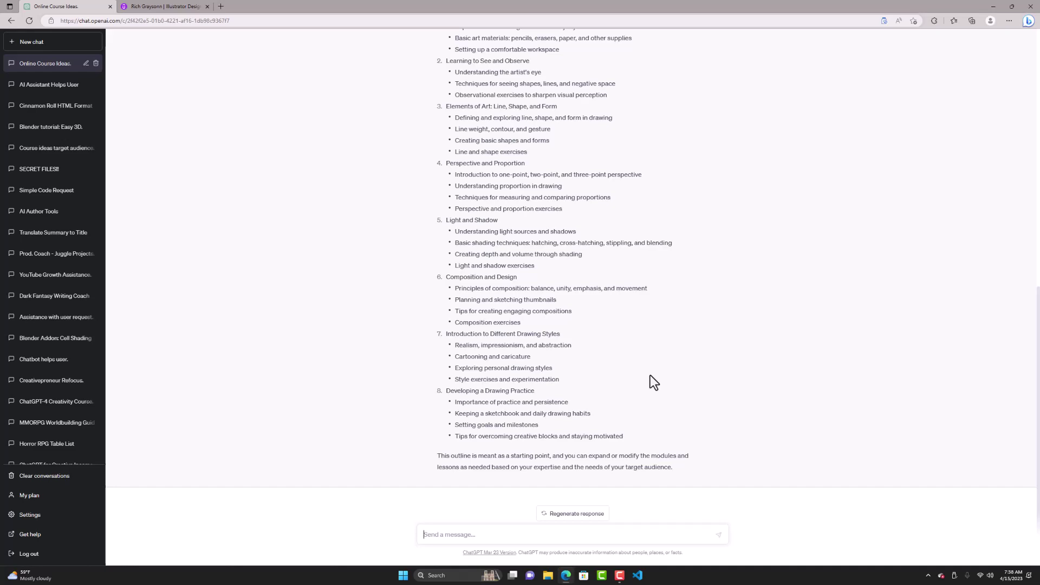
pyautogui.scroll(6, 588, 323)
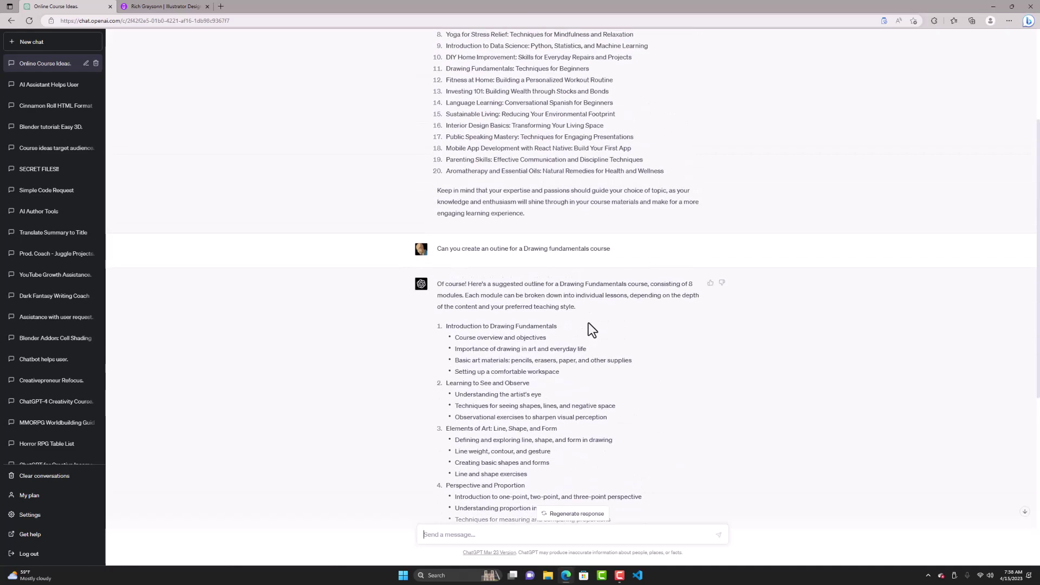
pyautogui.scroll(3, 588, 324)
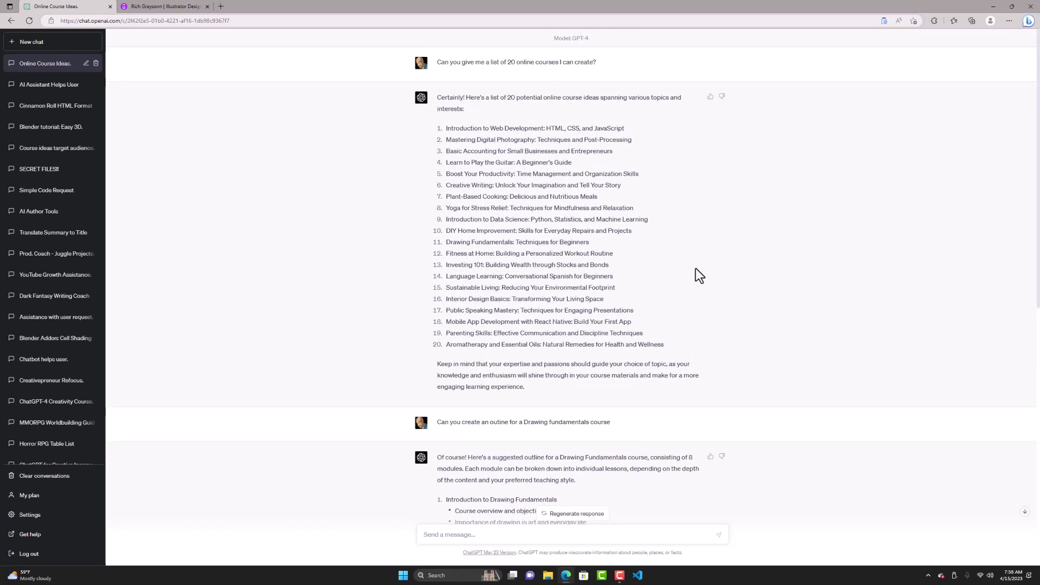
pyautogui.scroll(-1, 695, 268)
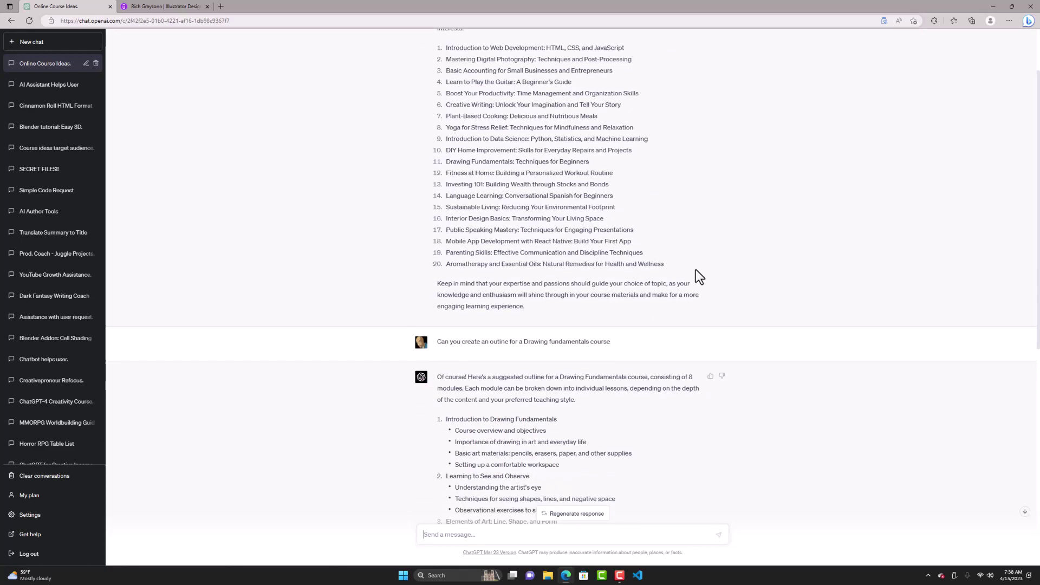
pyautogui.scroll(1, 695, 268)
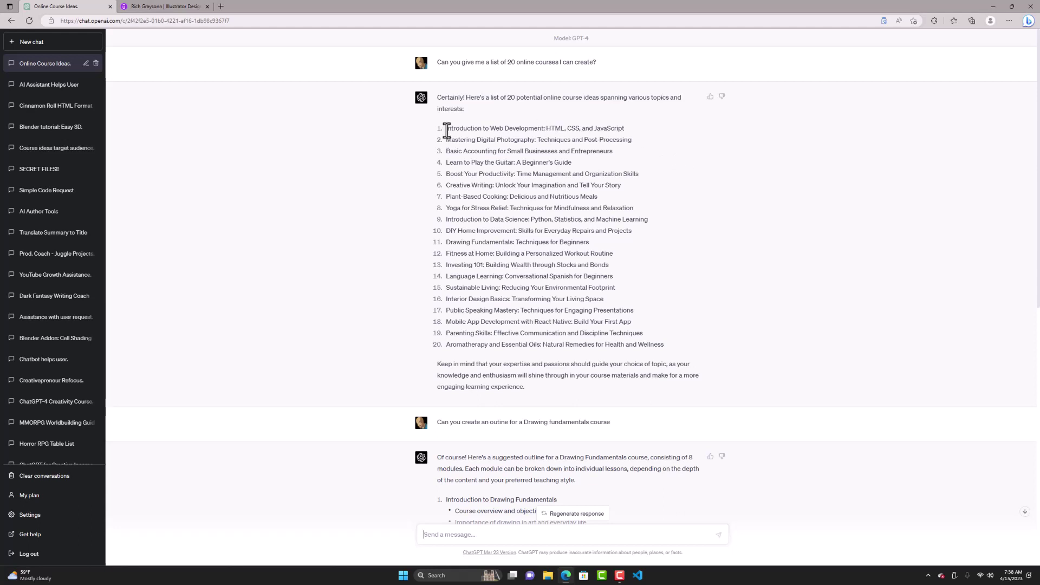
# - Copy "Introduction to Web Development: HTML, CSS" from the first item of the course ideas list
pyautogui.moveTo(445, 129); pyautogui.dragTo(563, 129)
pyautogui.rightClick(557, 128)
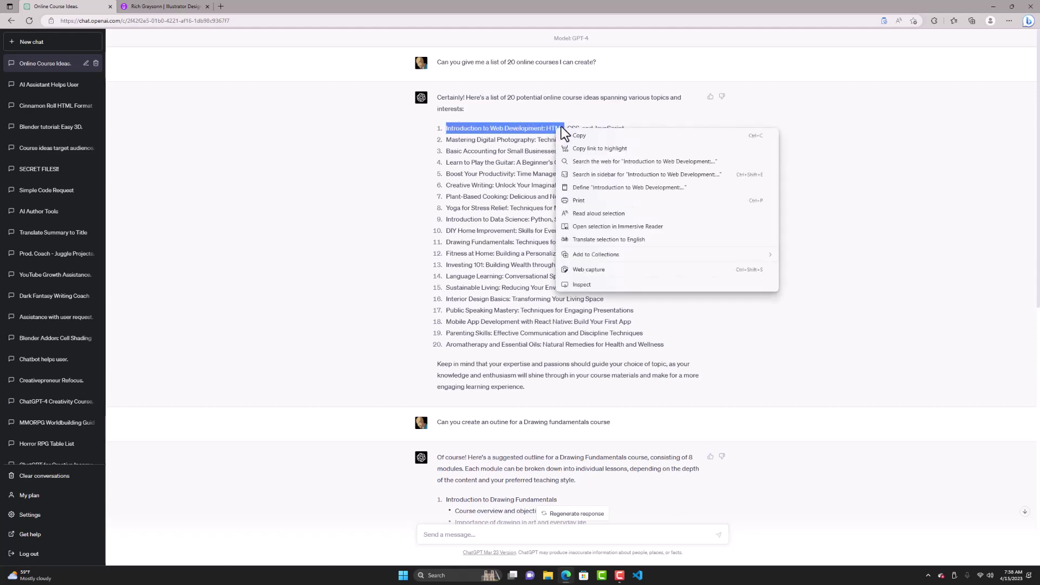
pyautogui.click(574, 120)
pyautogui.moveTo(578, 128); pyautogui.dragTo(443, 131)
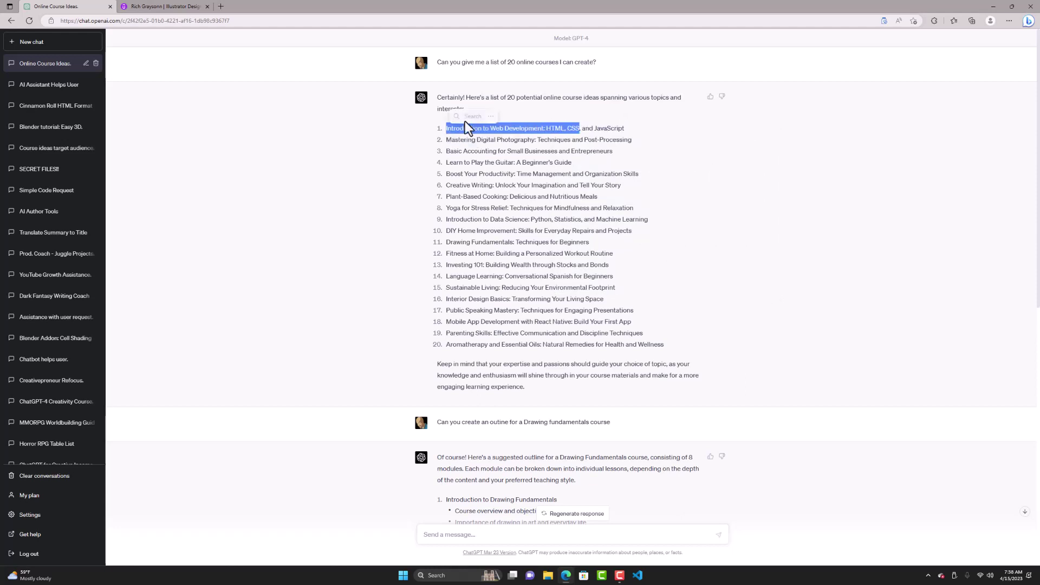
pyautogui.rightClick(465, 126)
pyautogui.click(489, 137)
# - Ask GPT-4 "Can you give me an outine for a HTML and css course for complete beginners" and review the outline it writes
pyautogui.scroll(-10, 698, 208)
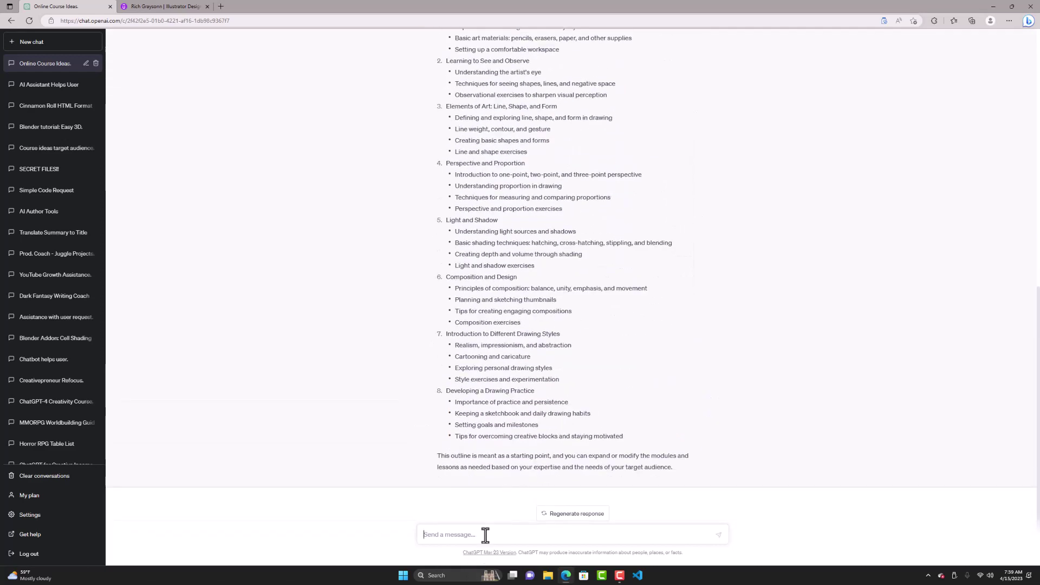
pyautogui.write('C')
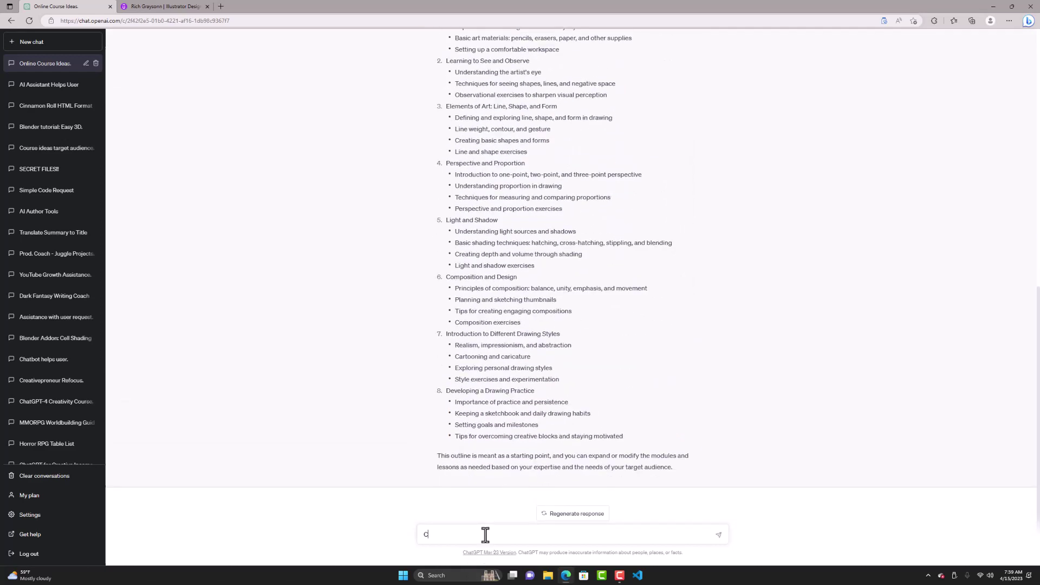
pyautogui.write('an you give me')
pyautogui.write(' an')
pyautogui.write(' outl')
pyautogui.write('ine for a HT')
pyautogui.write('ML and ')
pyautogui.write('css course')
pyautogui.write(' for ')
pyautogui.write('com')
pyautogui.write('ple')
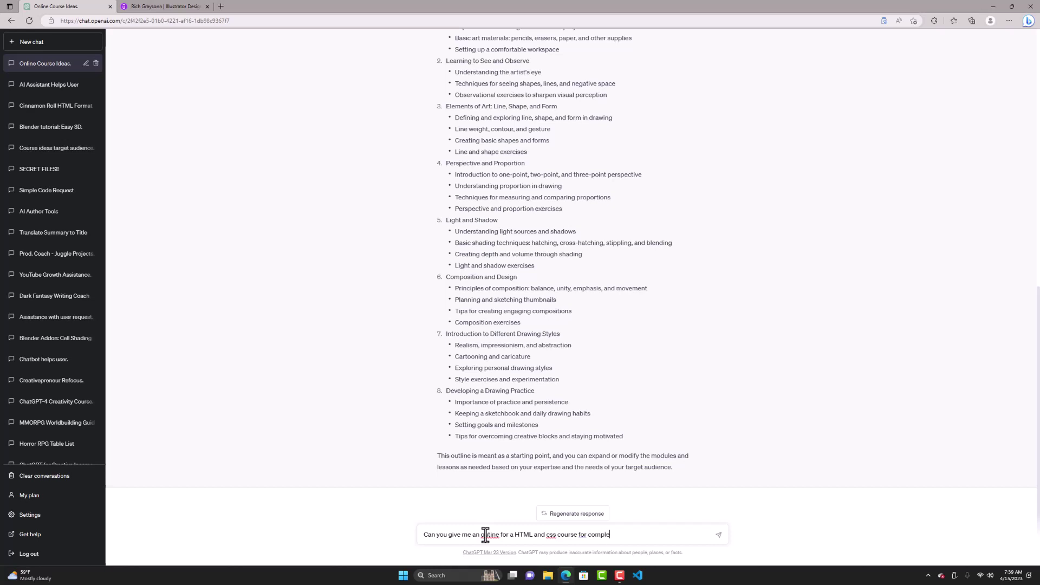
pyautogui.write('te beginners')
pyautogui.press('Return')
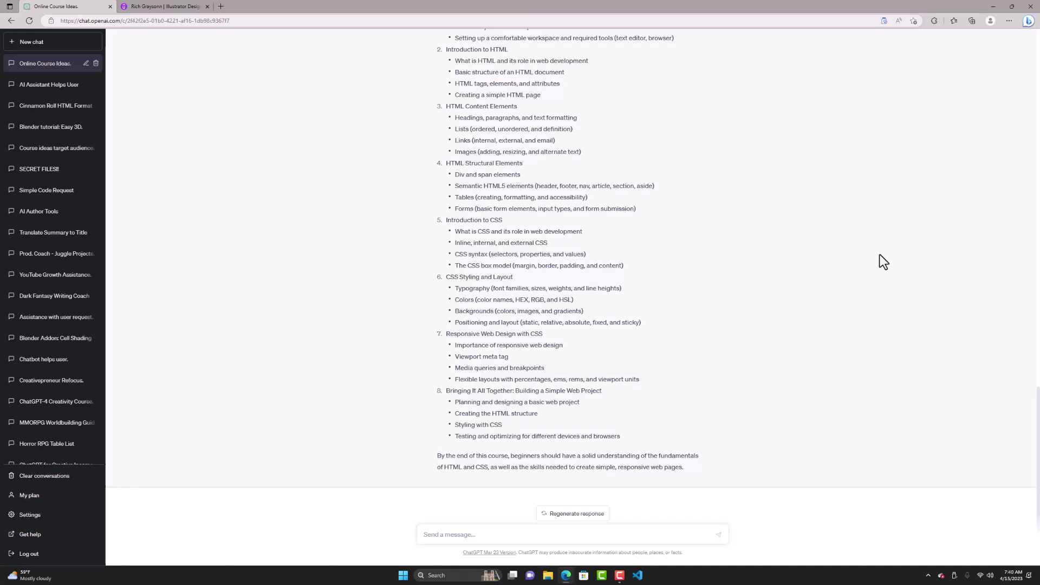
pyautogui.scroll(3, 803, 250)
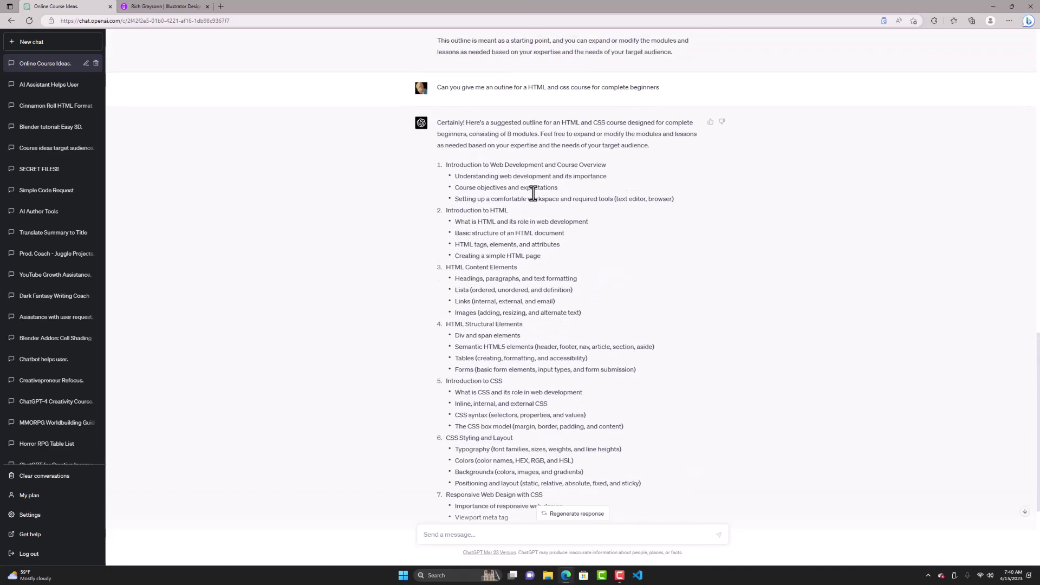
pyautogui.scroll(-3, 534, 197)
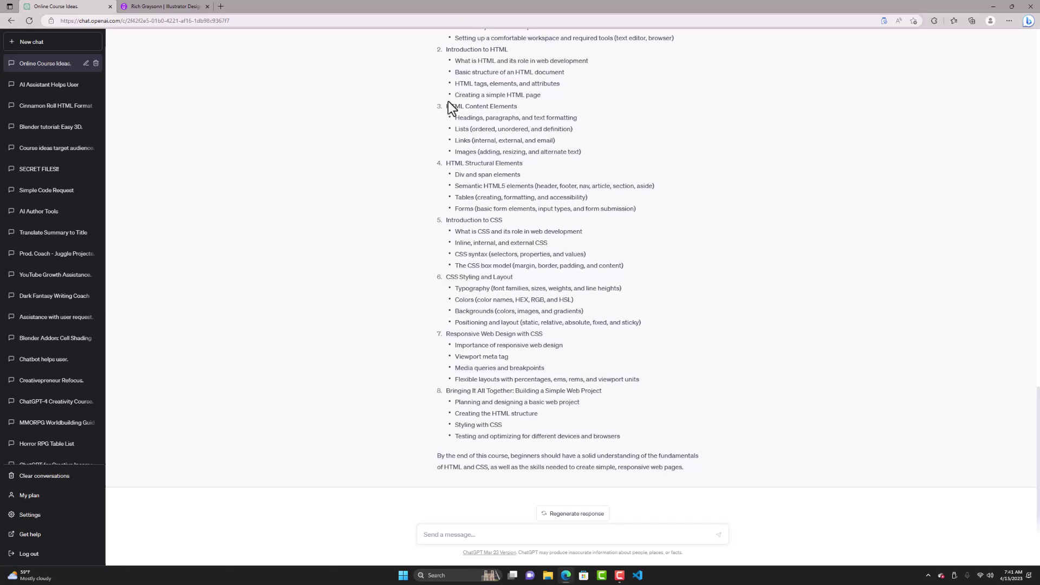
pyautogui.scroll(3, 453, 108)
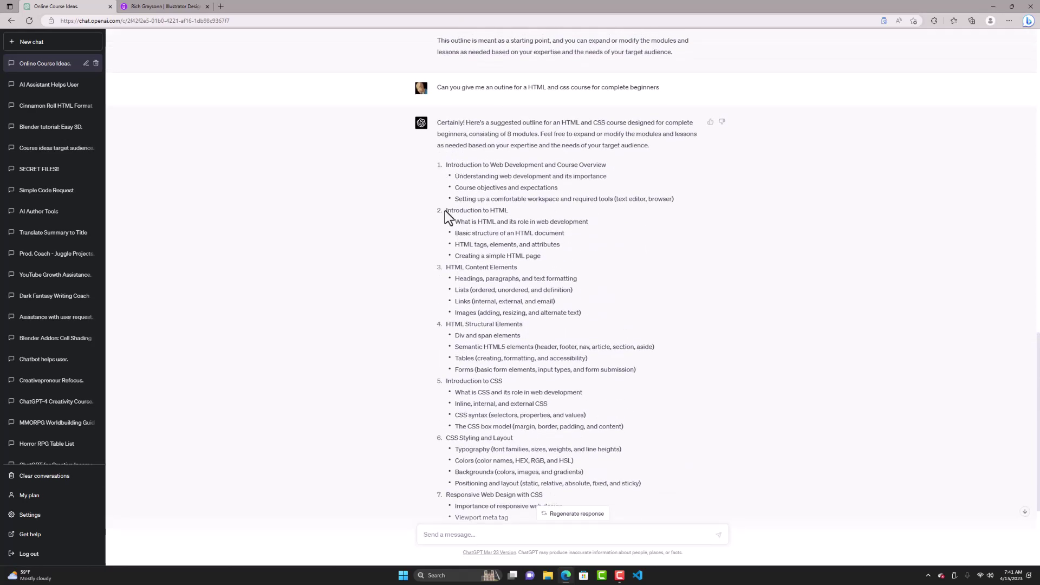
# - Copy module 2, "Introduction to HTML", with its four lessons from the HTML and CSS outline
pyautogui.moveTo(444, 210); pyautogui.dragTo(563, 255)
pyautogui.rightClick(498, 238)
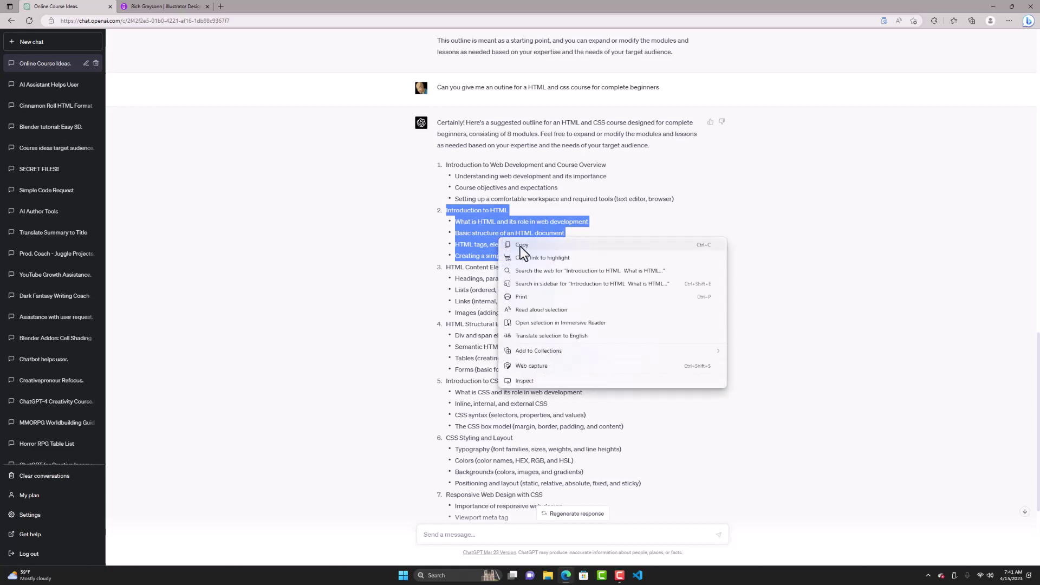
pyautogui.click(519, 246)
# - Ask GPT-4 "Can you give a detailed breakdown of 2." and review the answer alongside the HTML and CSS outline
pyautogui.scroll(-3, 681, 239)
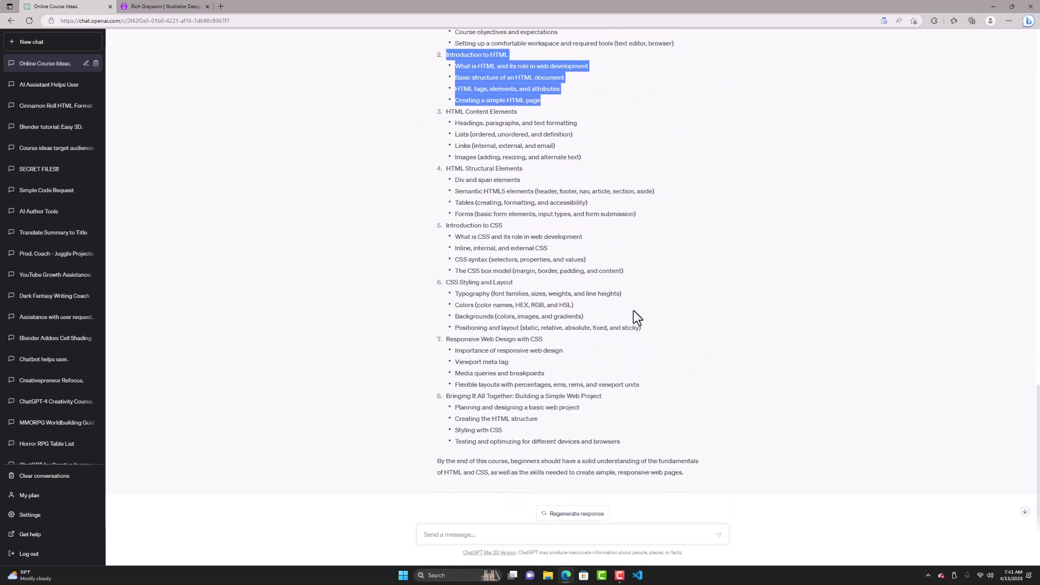
pyautogui.click(489, 531)
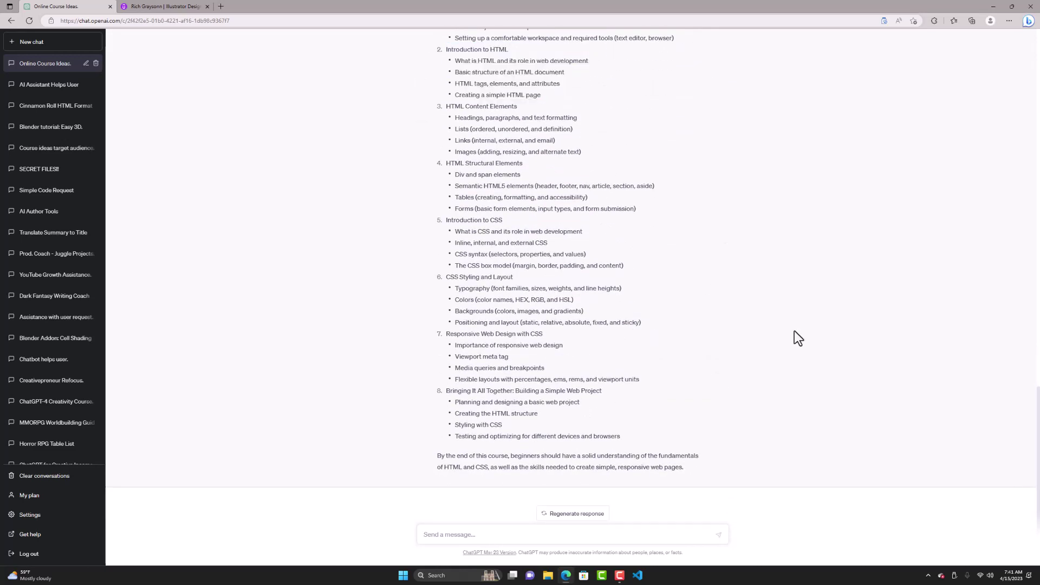
pyautogui.write('Can yougive a detailed breakdown of .2')
pyautogui.click(448, 536)
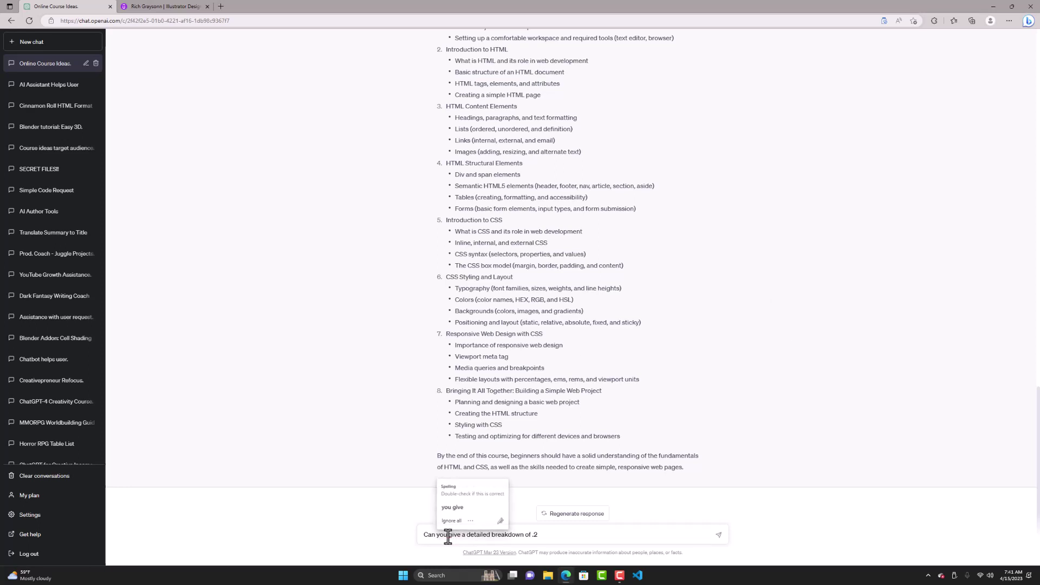
pyautogui.click(447, 507)
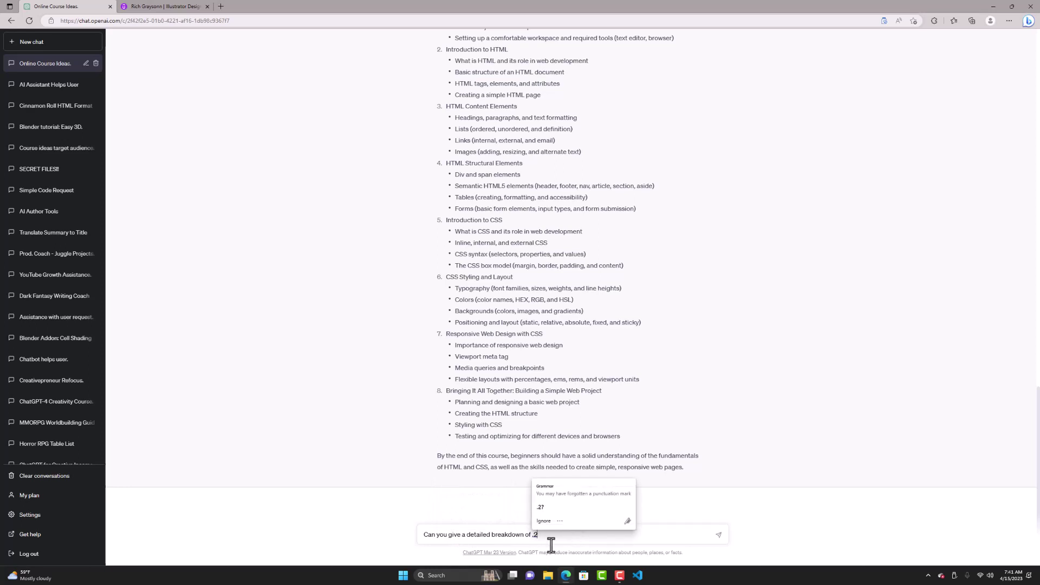
pyautogui.click(534, 535)
pyautogui.press('BackSpace')
pyautogui.click(549, 536)
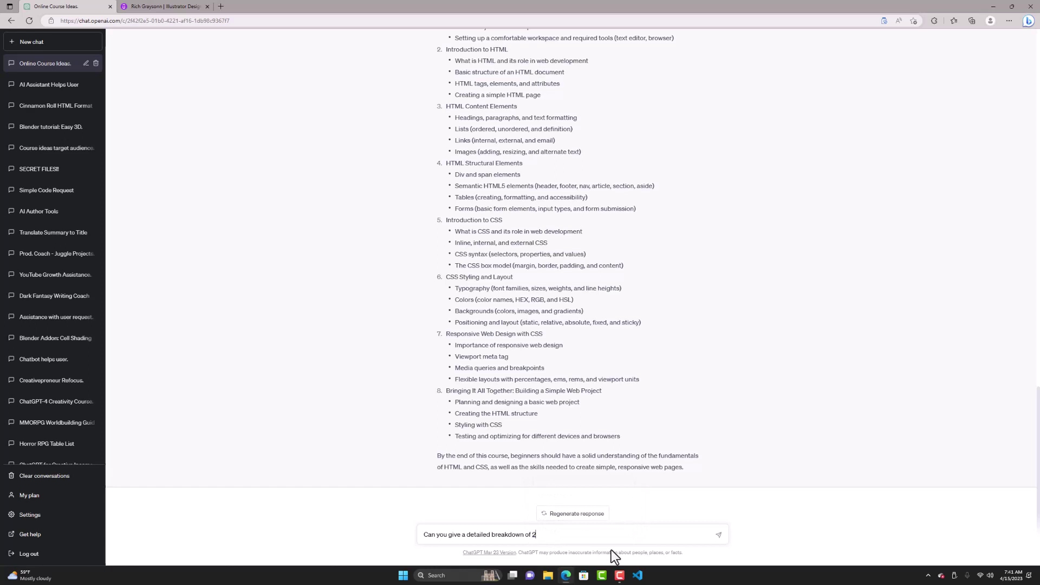
pyautogui.write('.')
pyautogui.press('Return')
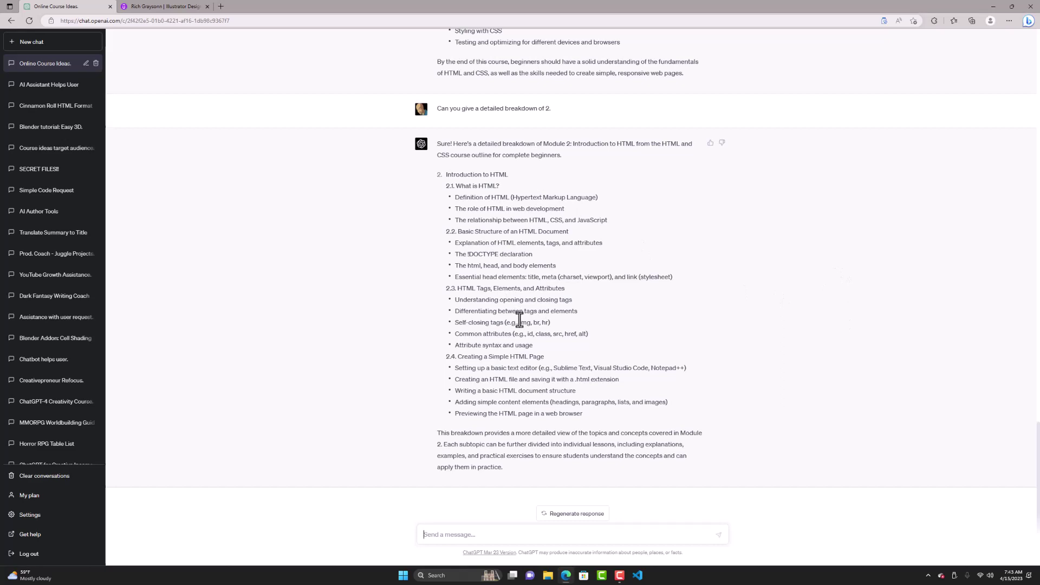
pyautogui.scroll(15, 715, 332)
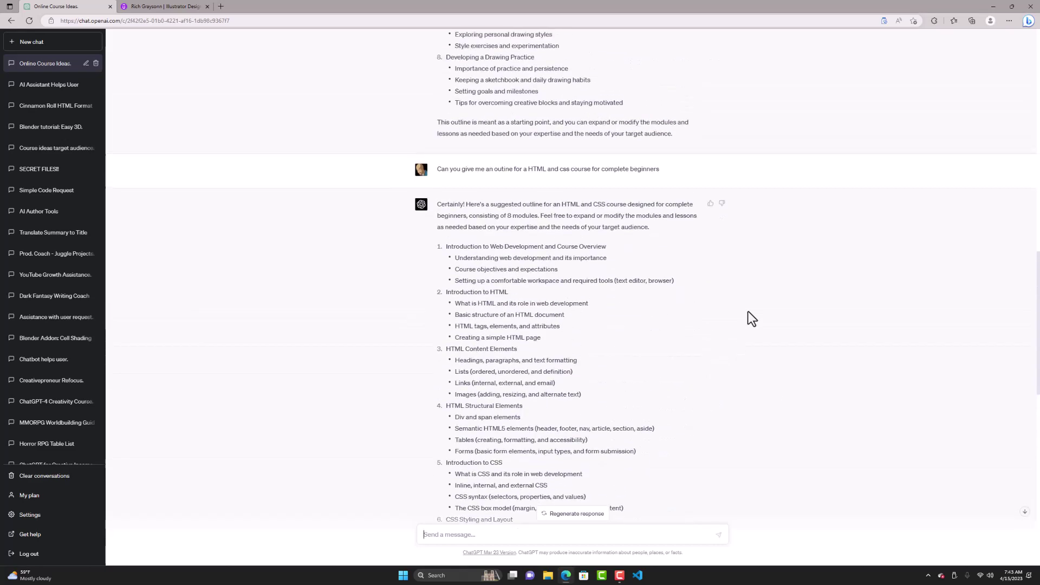
pyautogui.scroll(-4, 752, 318)
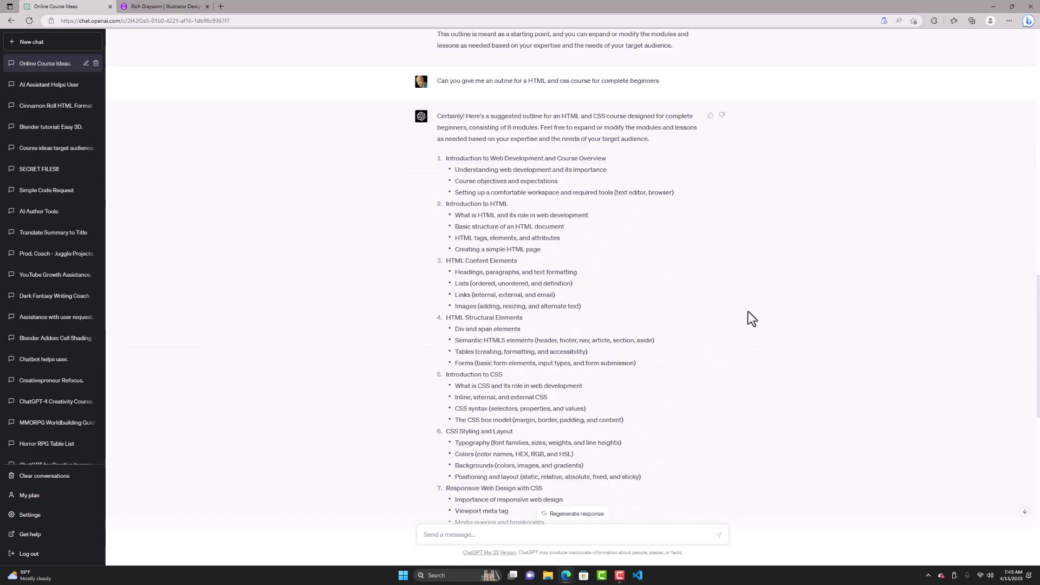
pyautogui.scroll(-5, 752, 319)
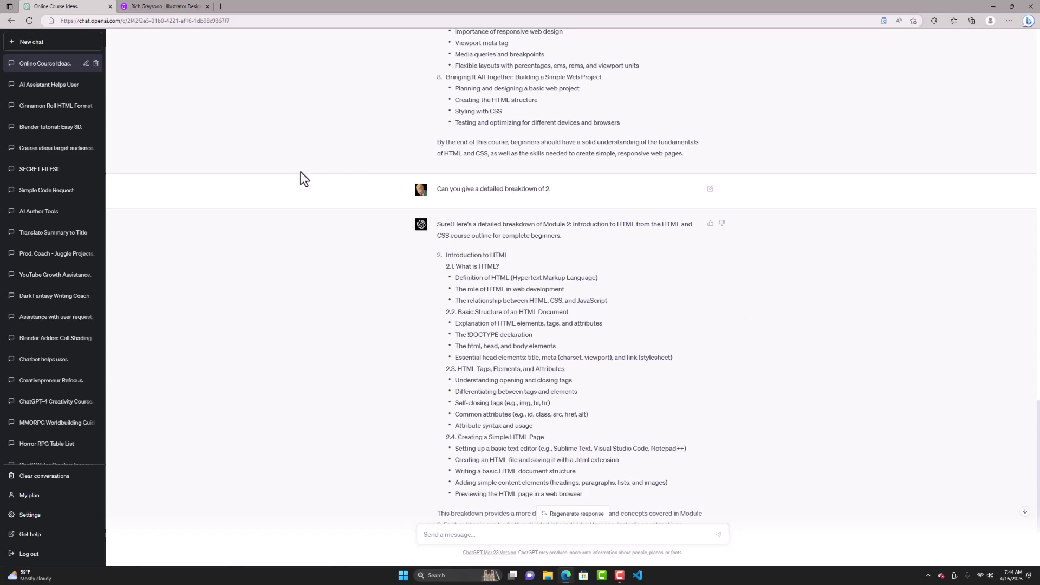
# - Switch to the instructor's Udemy profile and examine the courses on page 2 and page 1 of the course list
pyautogui.click(166, 7)
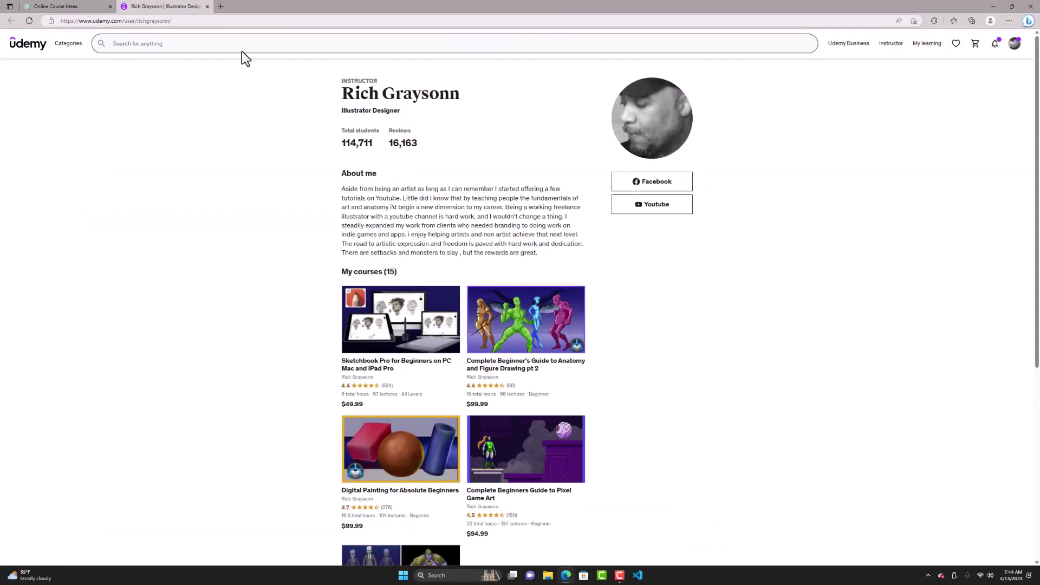
pyautogui.scroll(-3, 229, 208)
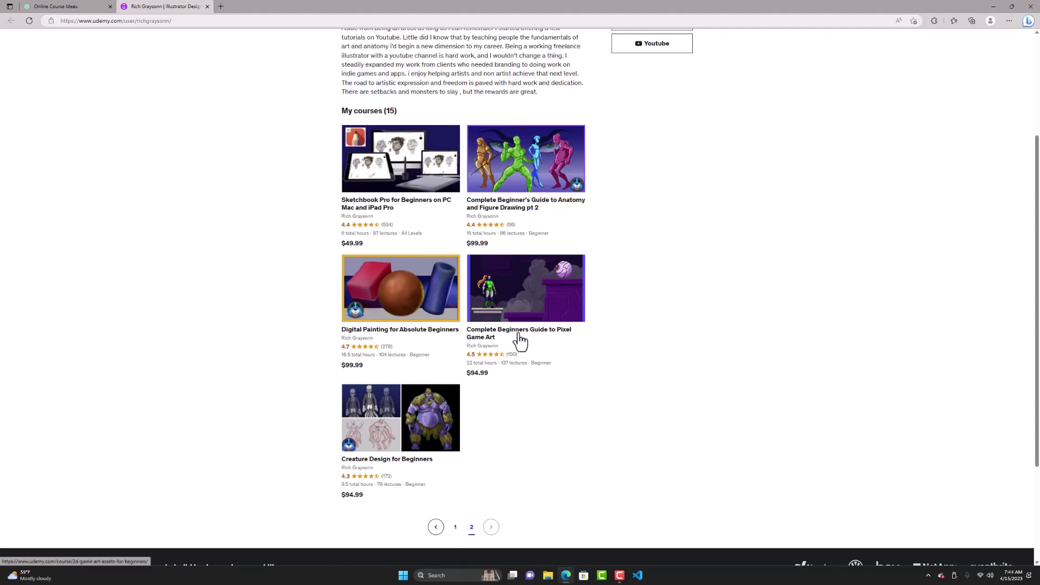
pyautogui.click(455, 532)
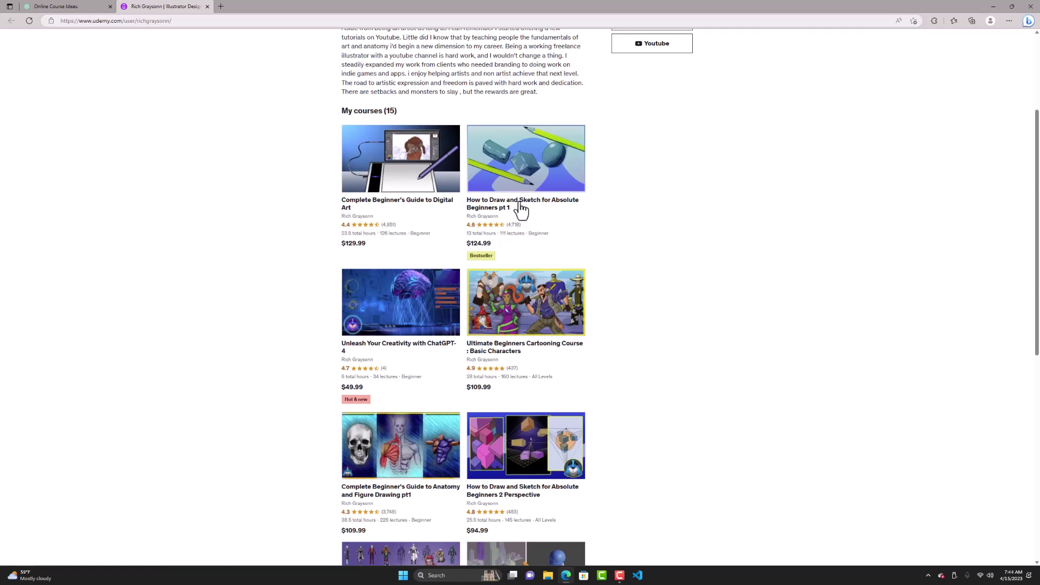
pyautogui.scroll(-3, 726, 267)
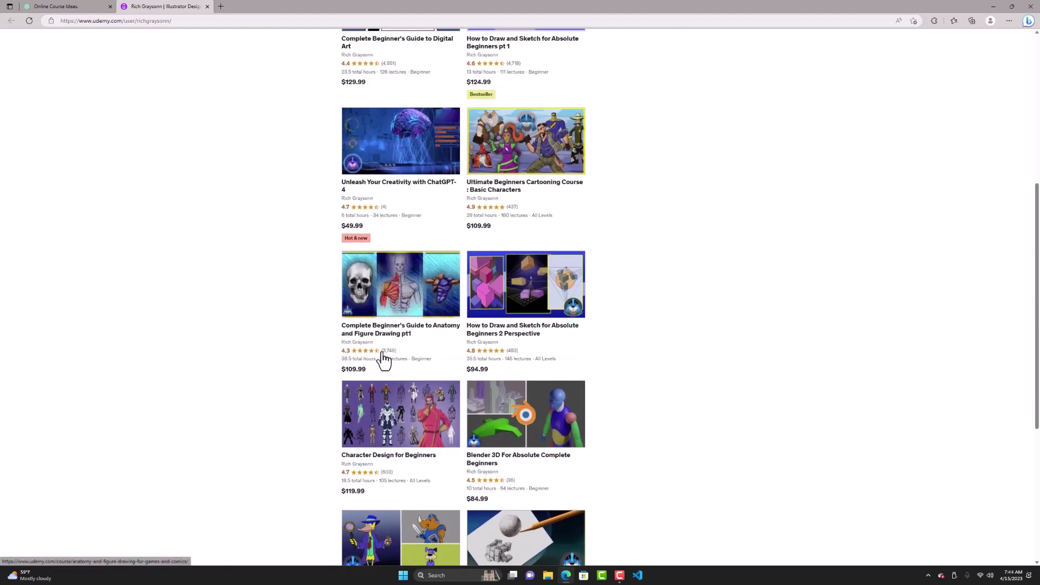
pyautogui.scroll(-3, 681, 282)
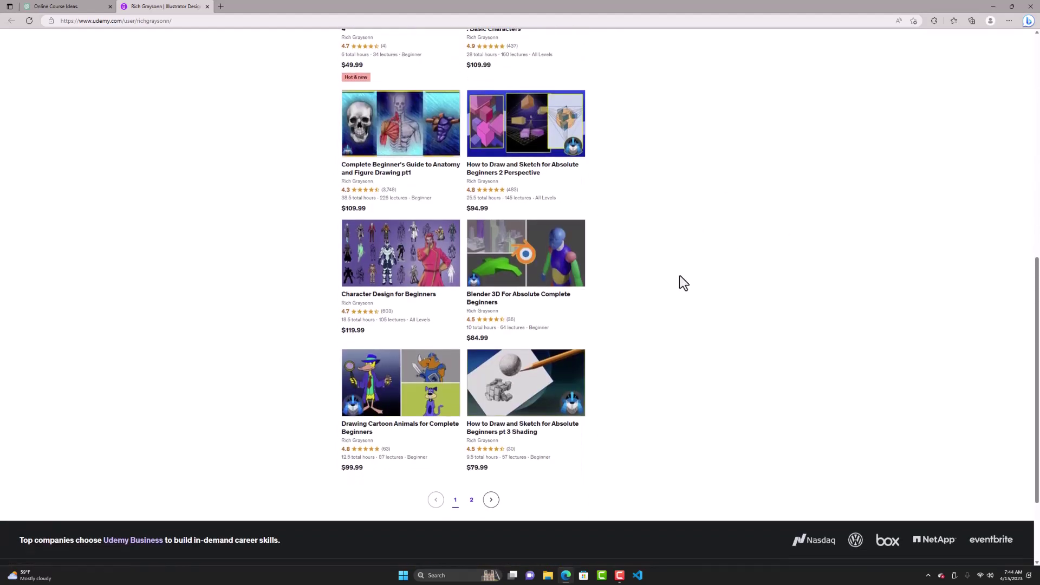
pyautogui.scroll(4, 680, 276)
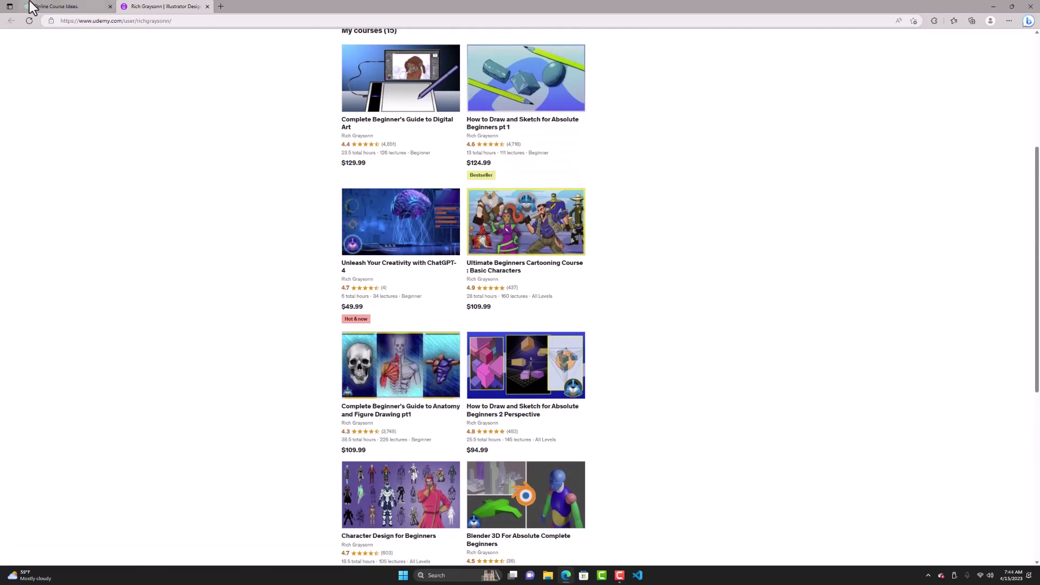
# - Return to the ChatGPT conversation and review the module 2 breakdown and the original list of 20 course ideas
pyautogui.click(72, 8)
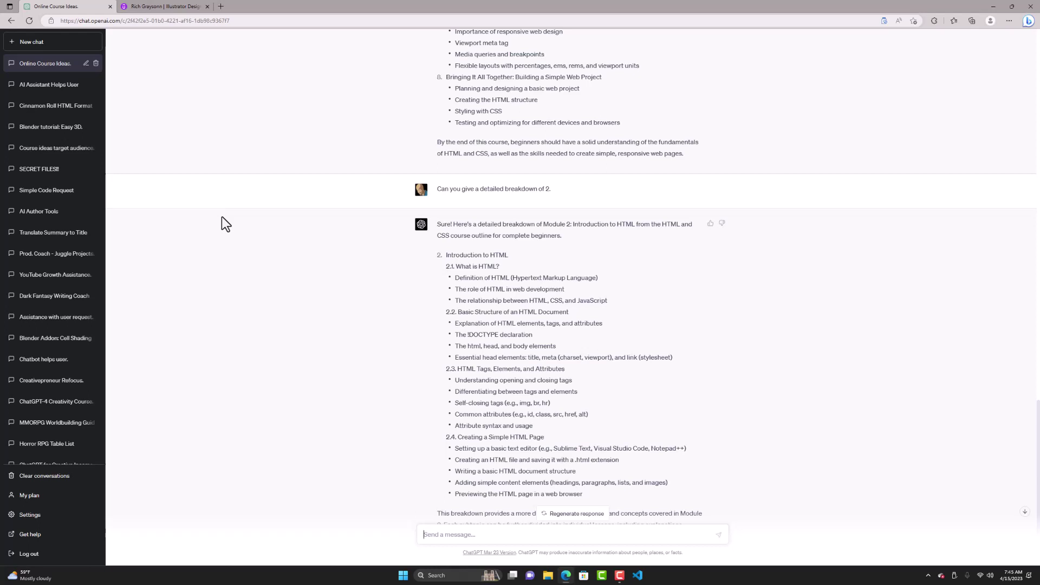
pyautogui.scroll(-3, 544, 200)
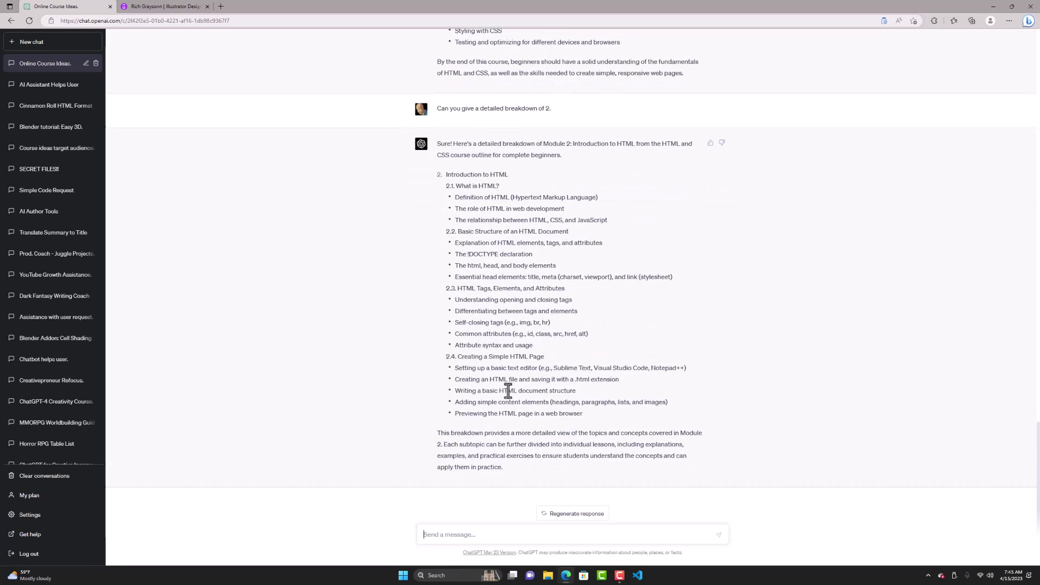
pyautogui.scroll(15, 509, 387)
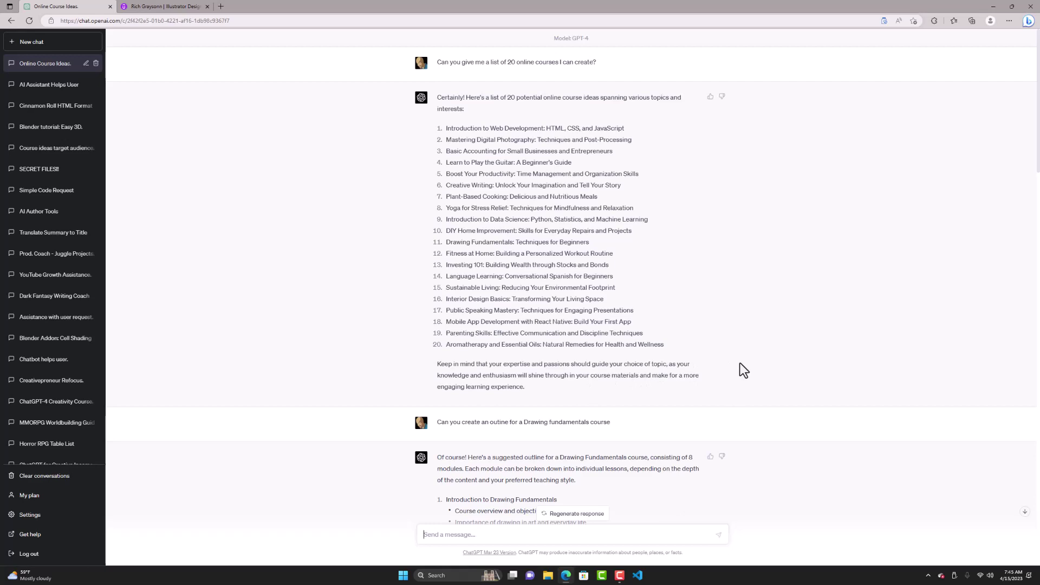
# - Describe an artist background in digital and traditional art, character design, 3D modeling and sculpting with existing courses, and request 15 fresh, exciting course ideas for intermediate students
pyautogui.scroll(-15, 740, 361)
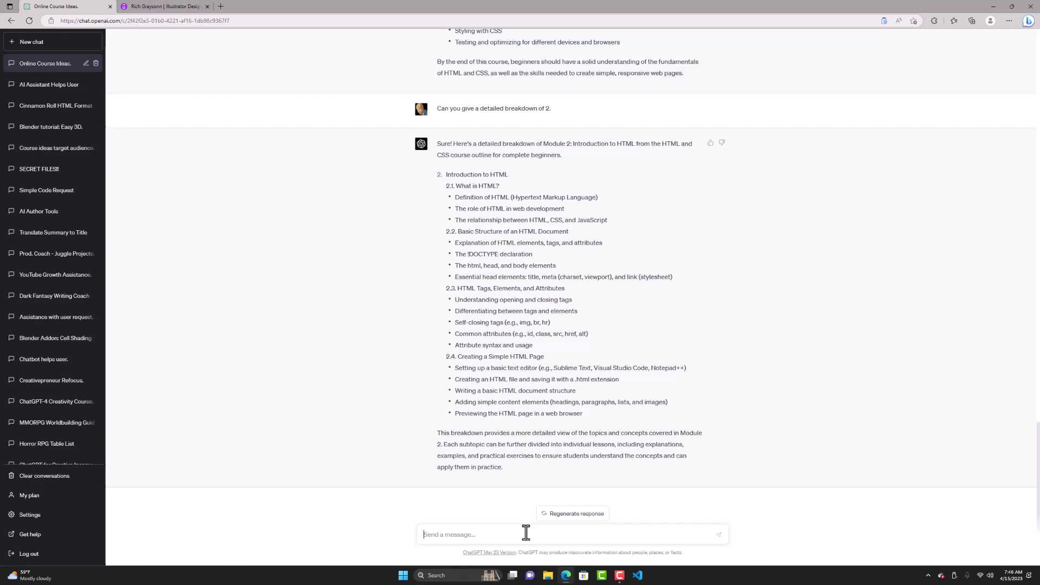
pyautogui.write('I am an artist and I draw and do digital art as well as traditional. I')
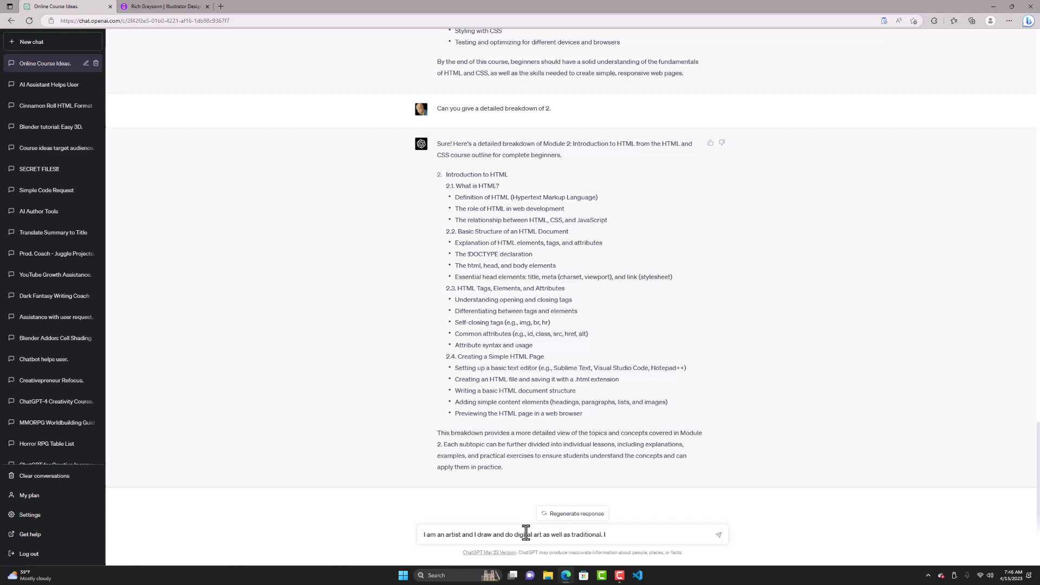
pyautogui.write(' also can do character design and 3D mod')
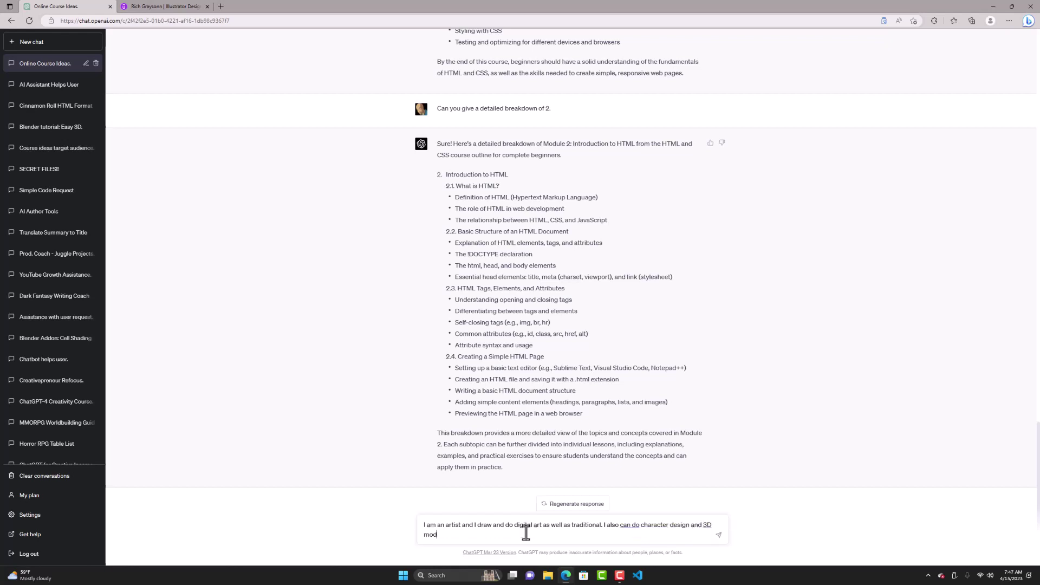
pyautogui.write('eling and sculpting. I have created courses on these s')
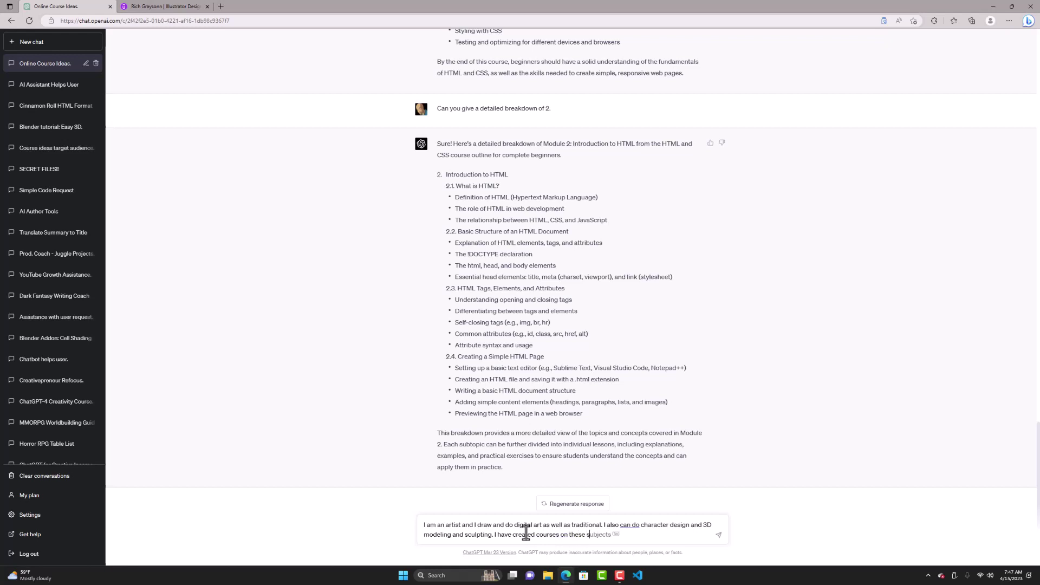
pyautogui.write('ubjects and would like to create something new')
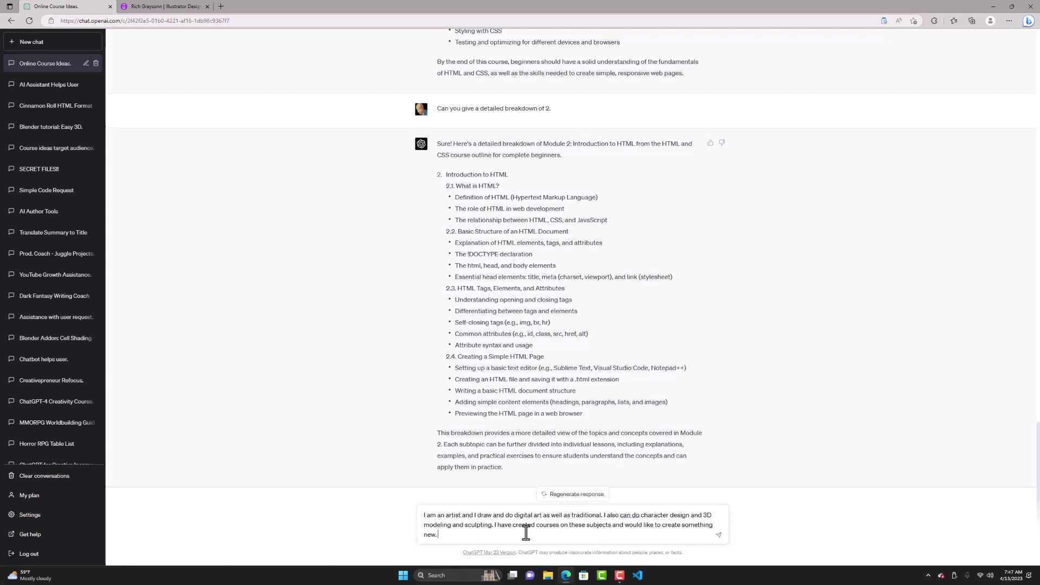
pyautogui.write('. Can you give me a list of 15 course ideas that would be')
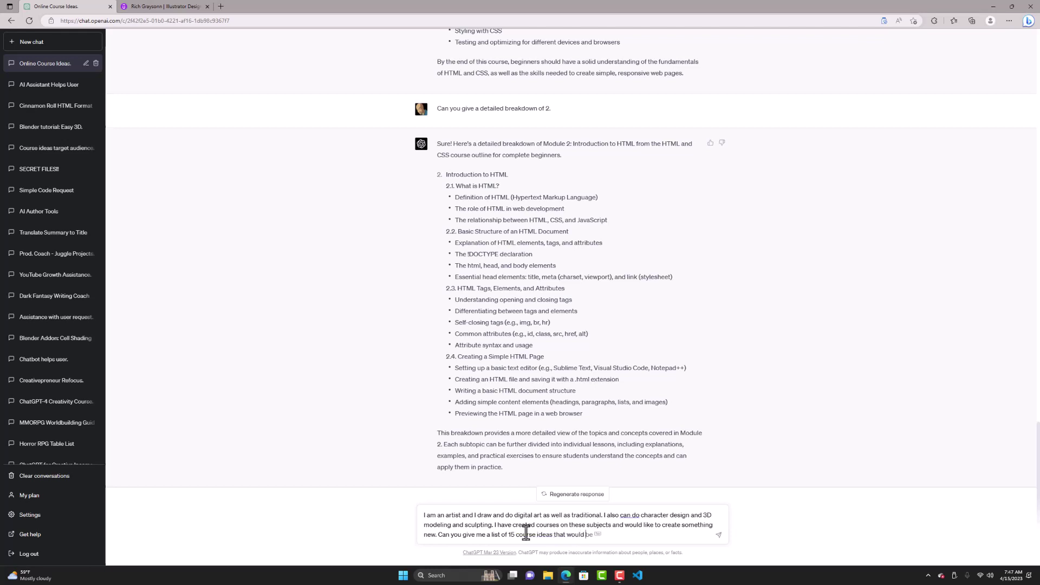
pyautogui.write(' fresh and exciting and for intermedia')
pyautogui.write('students')
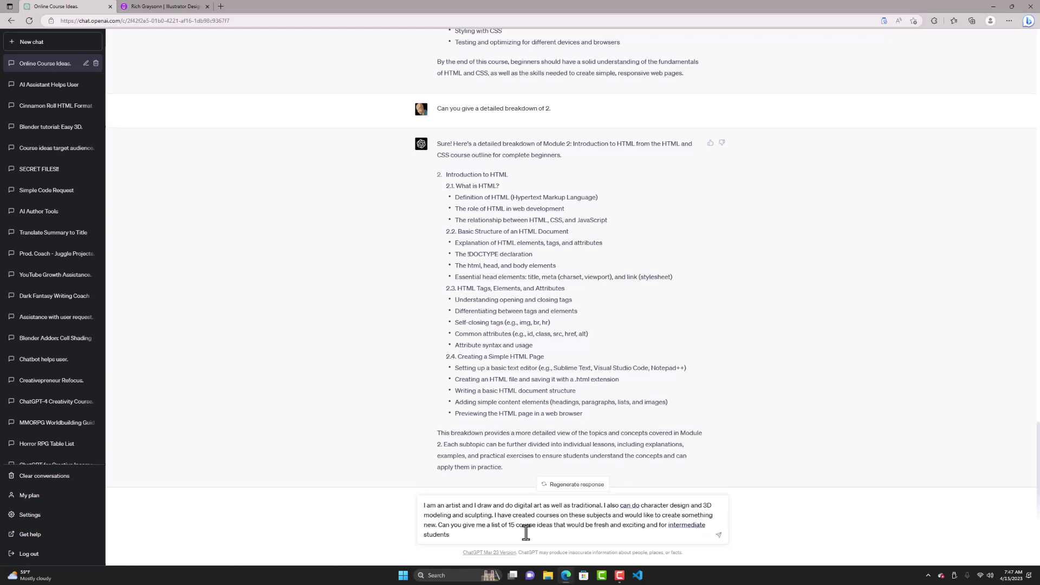
pyautogui.press('Return')
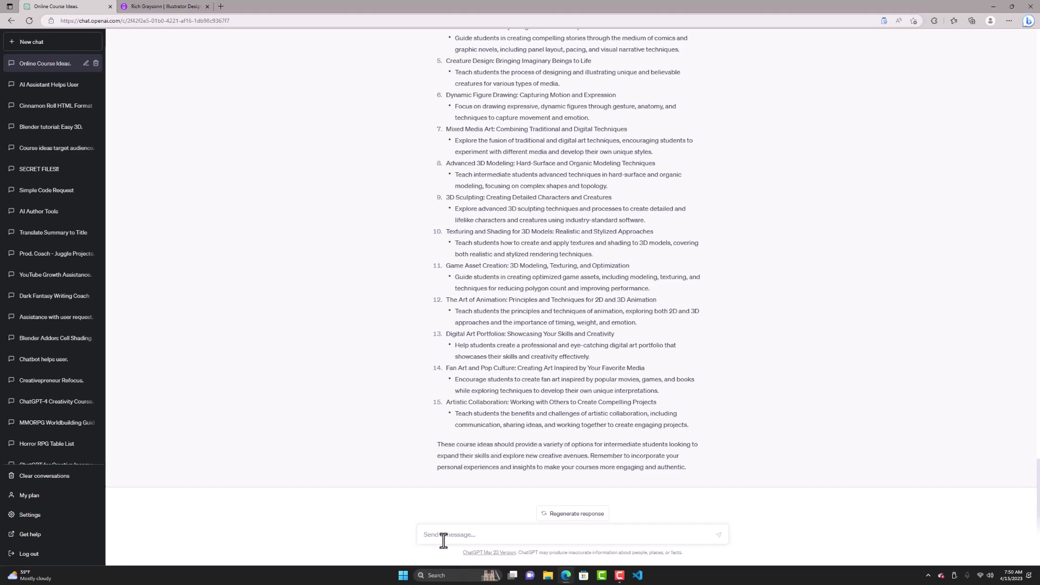
# - Ask "Can you give me 5 more?" and review the additional course ideas down to number 20
pyautogui.write('c')
pyautogui.press('Return')
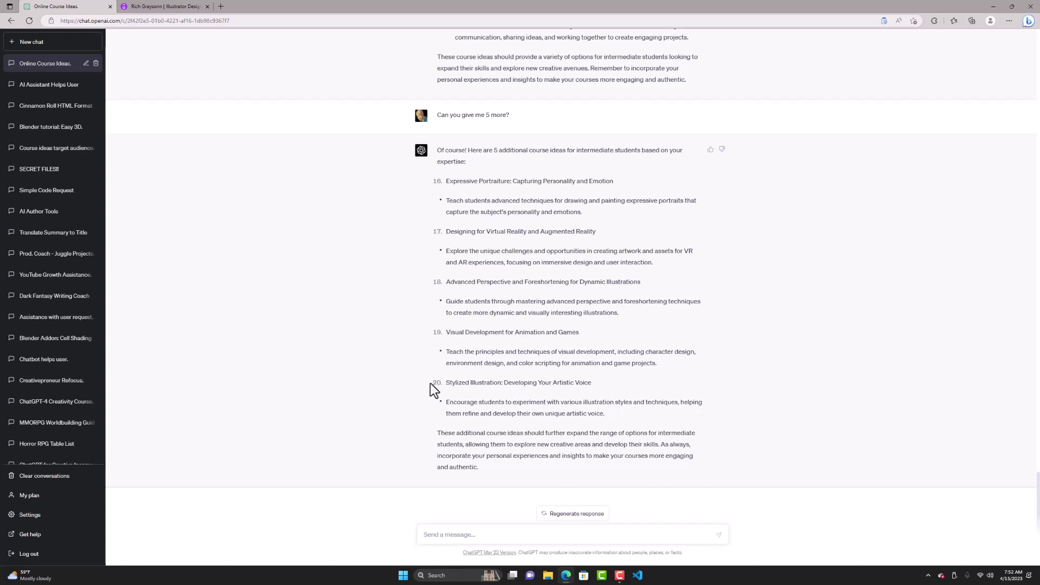
pyautogui.moveTo(431, 383); pyautogui.dragTo(459, 379)
pyautogui.click(483, 389)
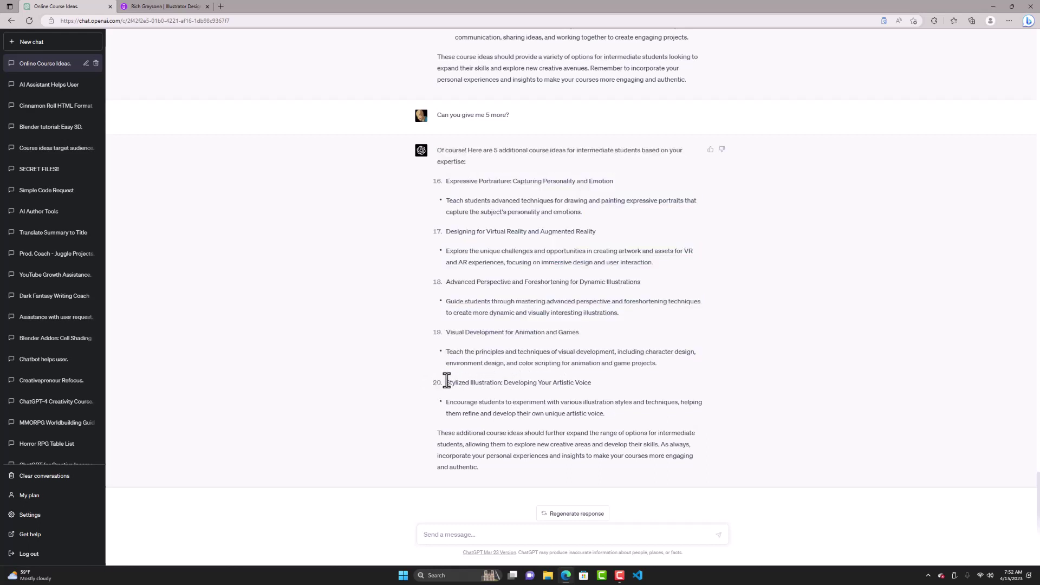